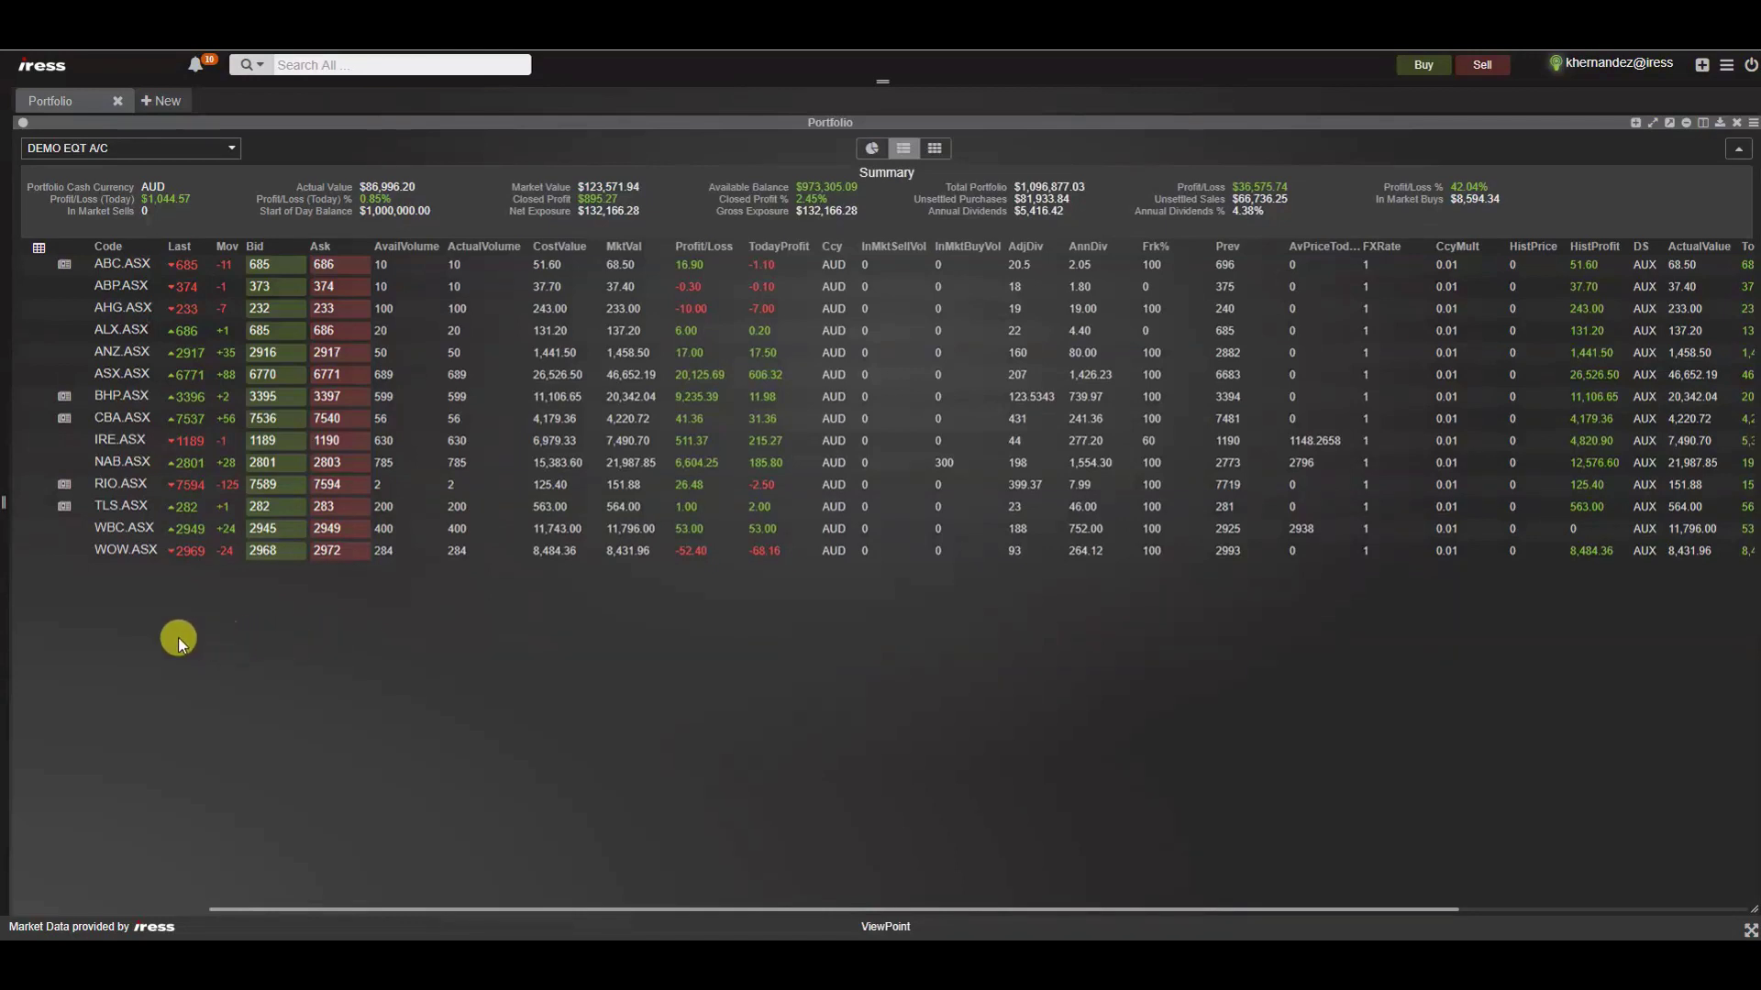
# Select the DEMO EQT A/C portfolio, then collapse and restore its summary figures
pyautogui.click(232, 149)
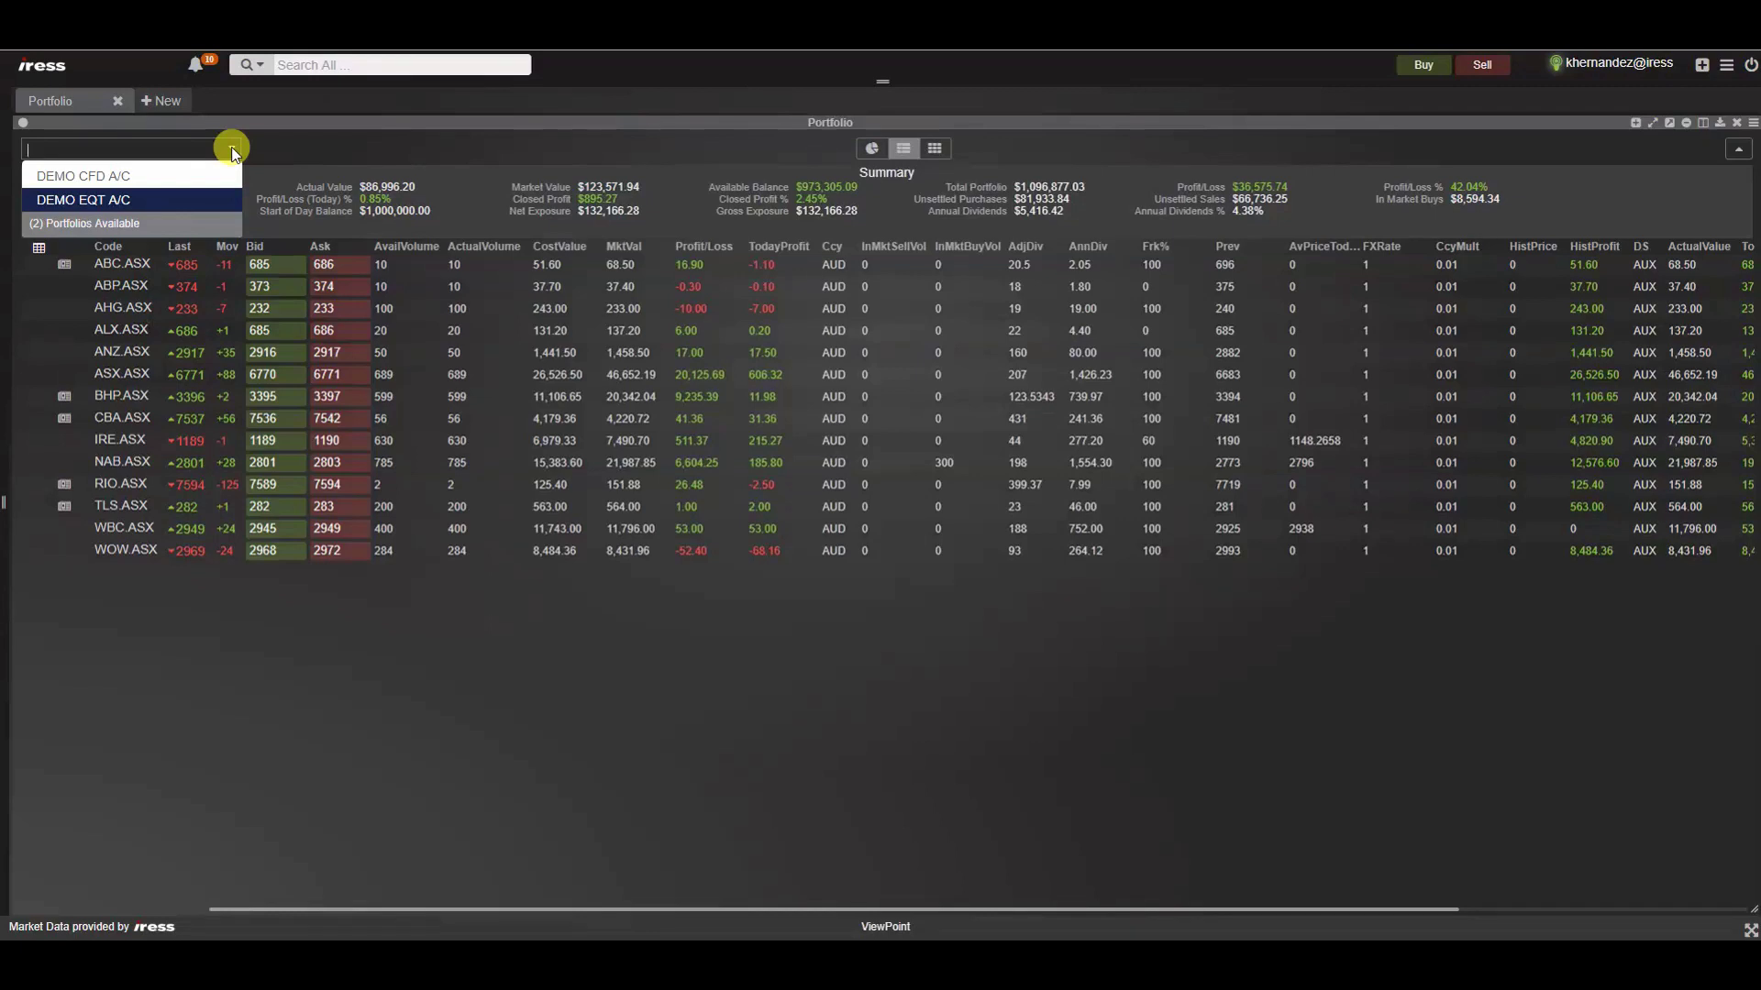
pyautogui.click(209, 203)
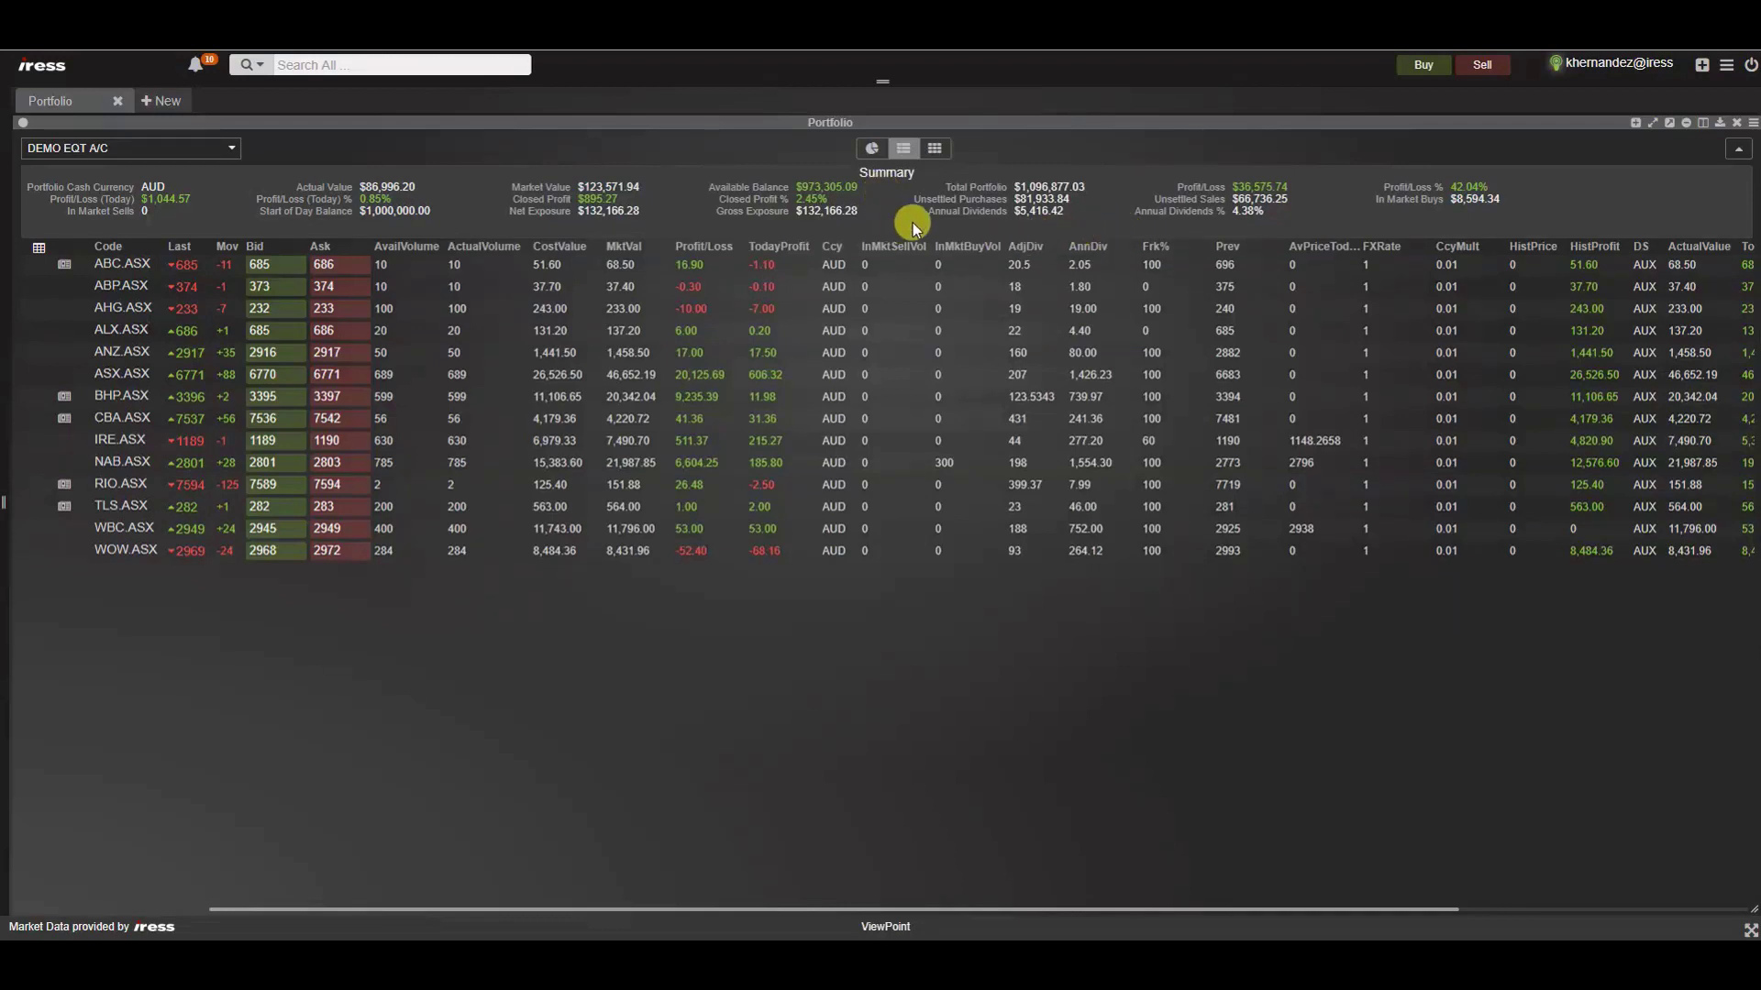
pyautogui.click(1736, 149)
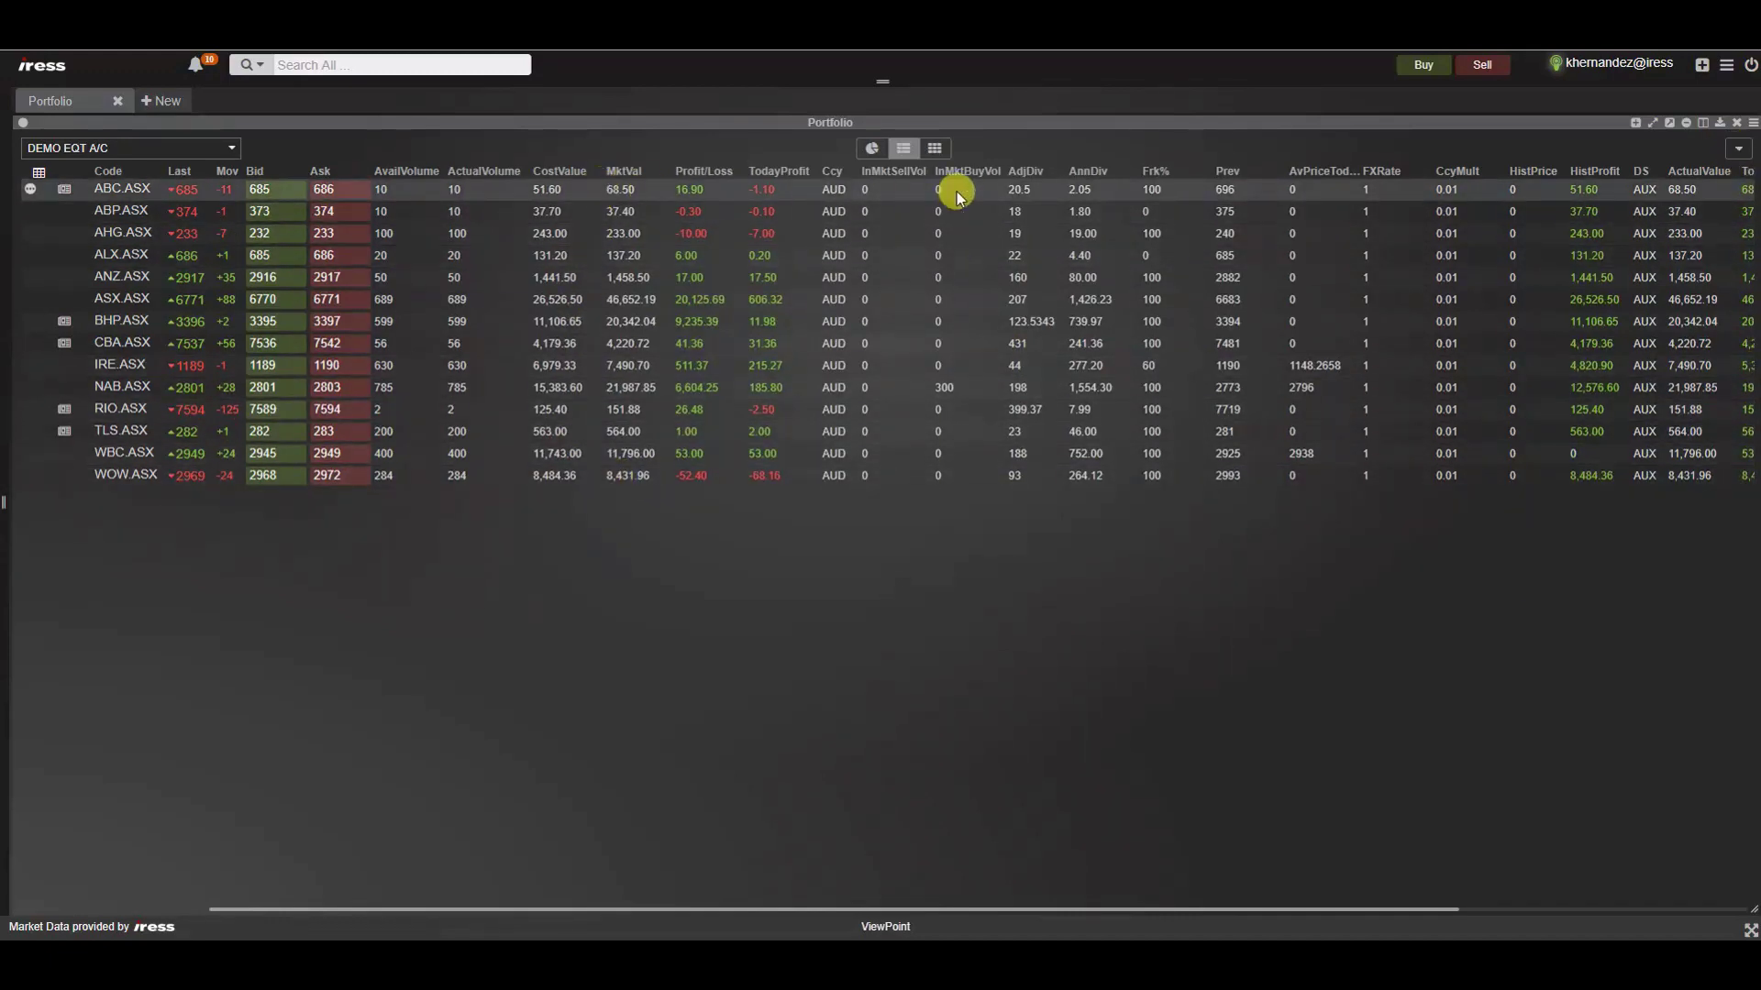
pyautogui.click(1737, 149)
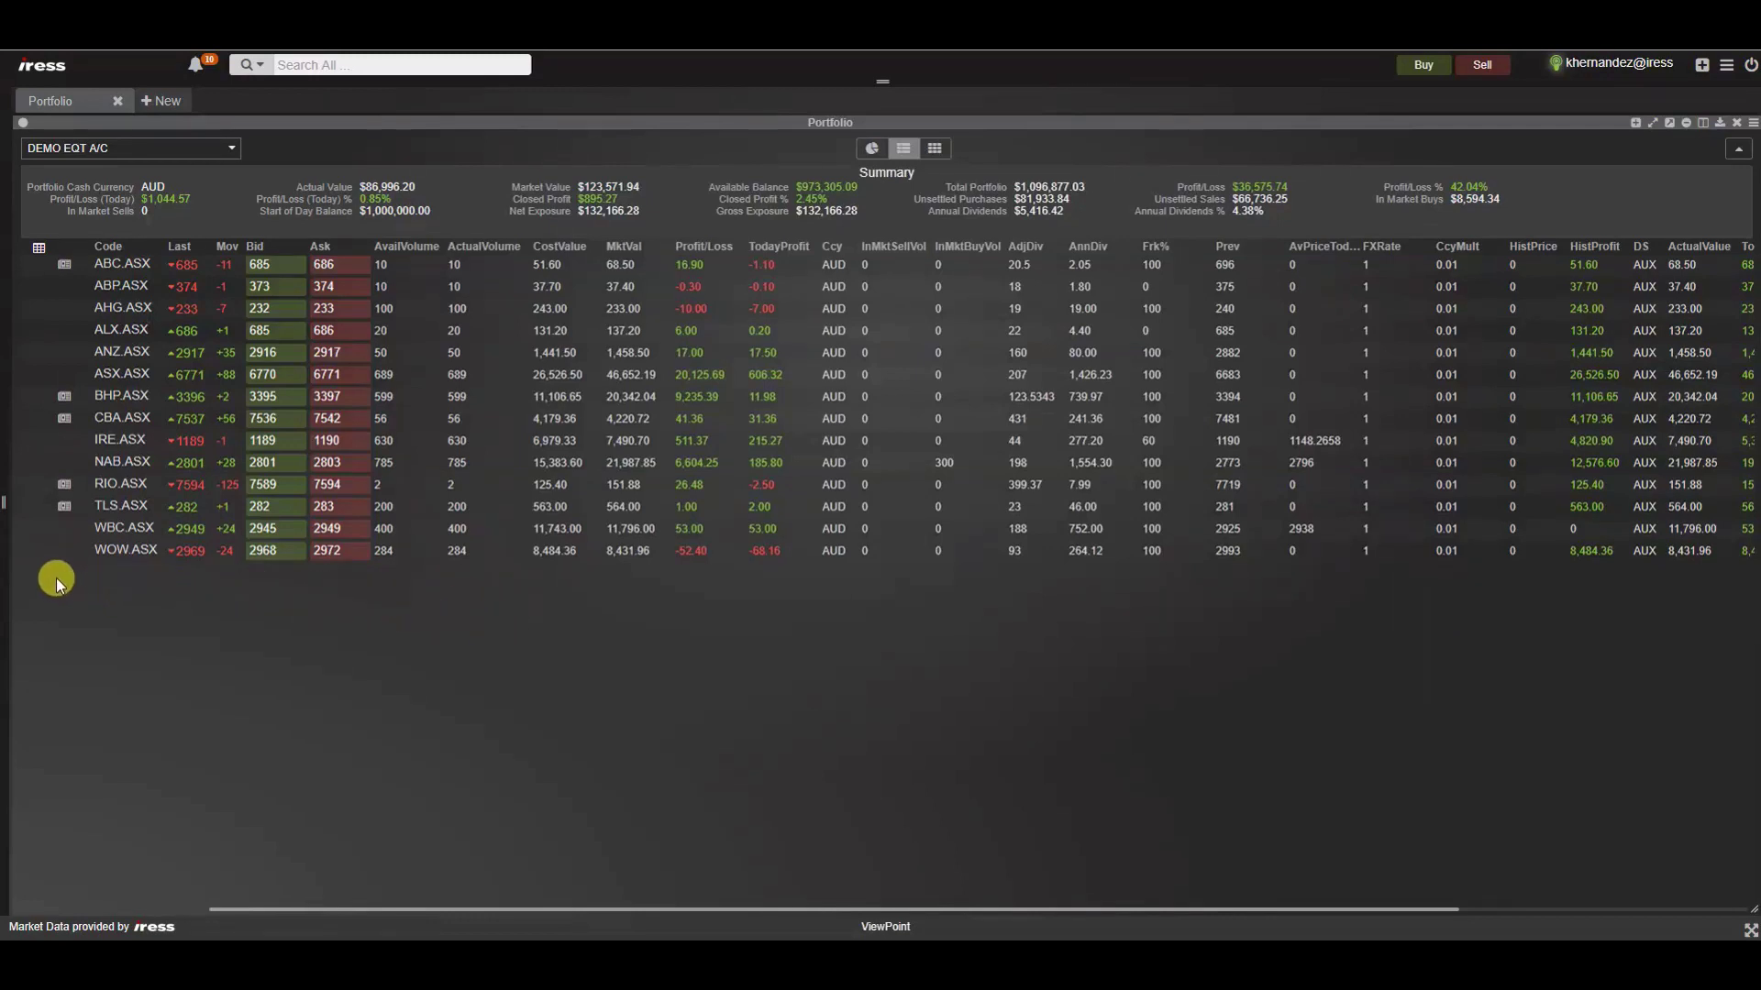
# Look at the table column configuration and the BHP.ASX news, closing each without changes
pyautogui.click(38, 248)
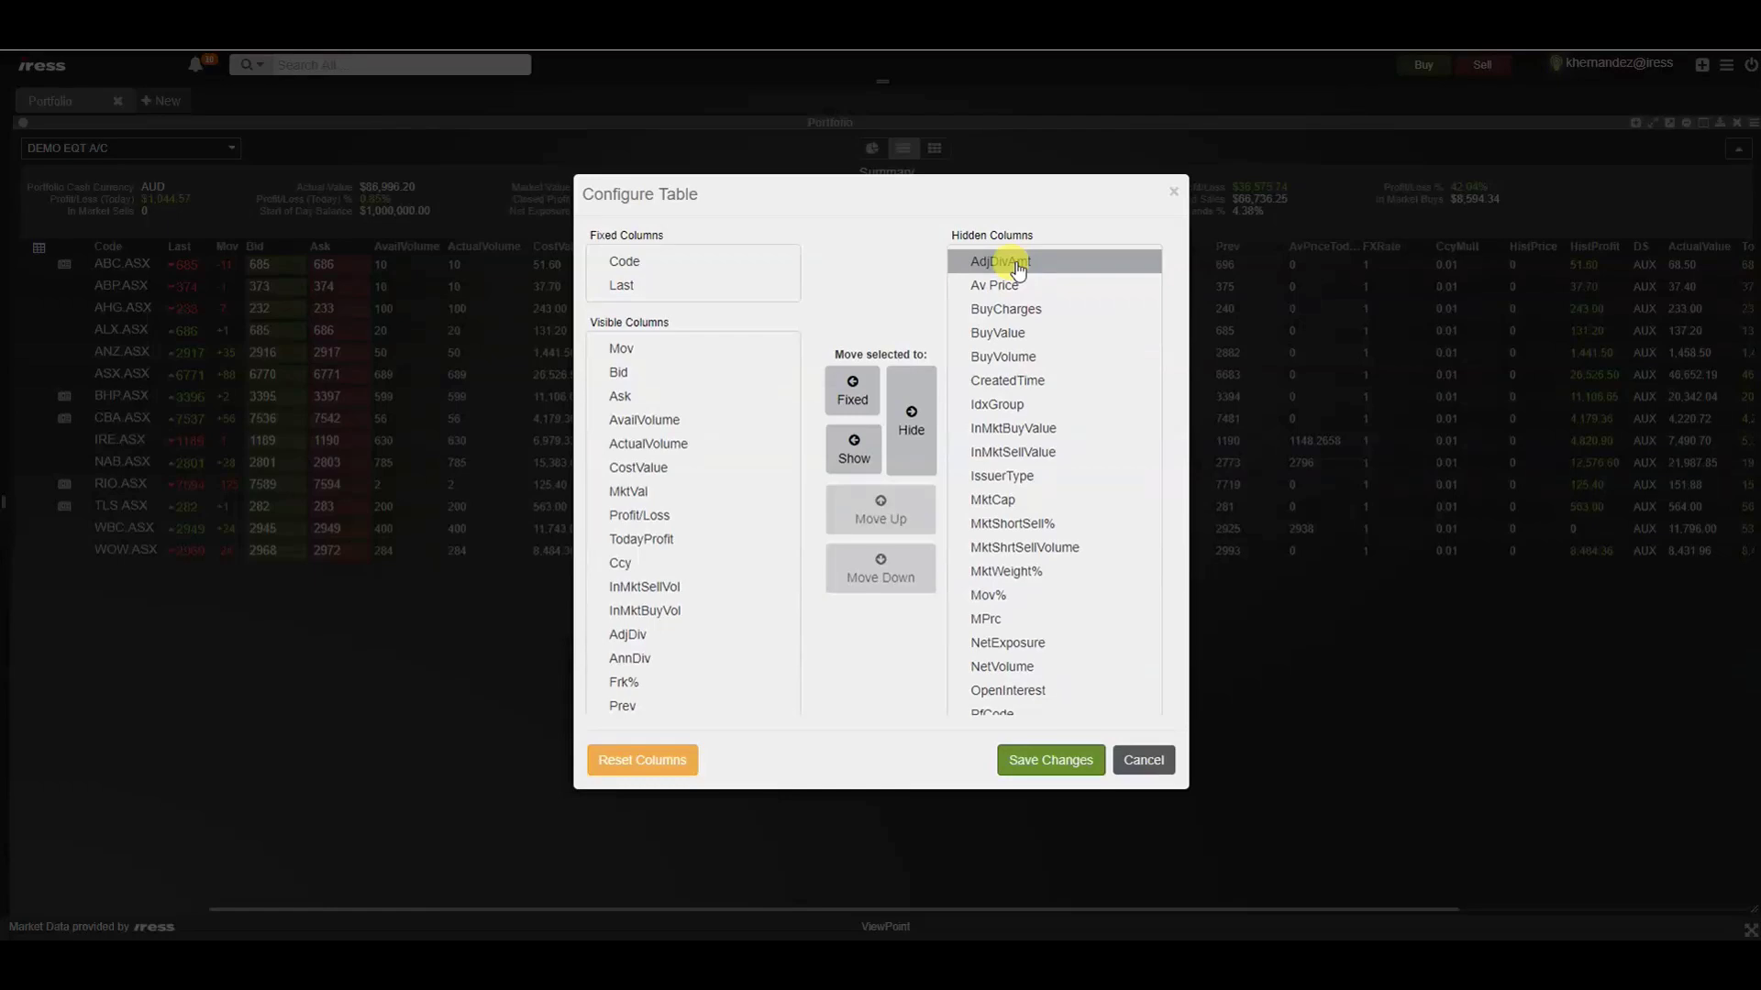
pyautogui.click(1144, 761)
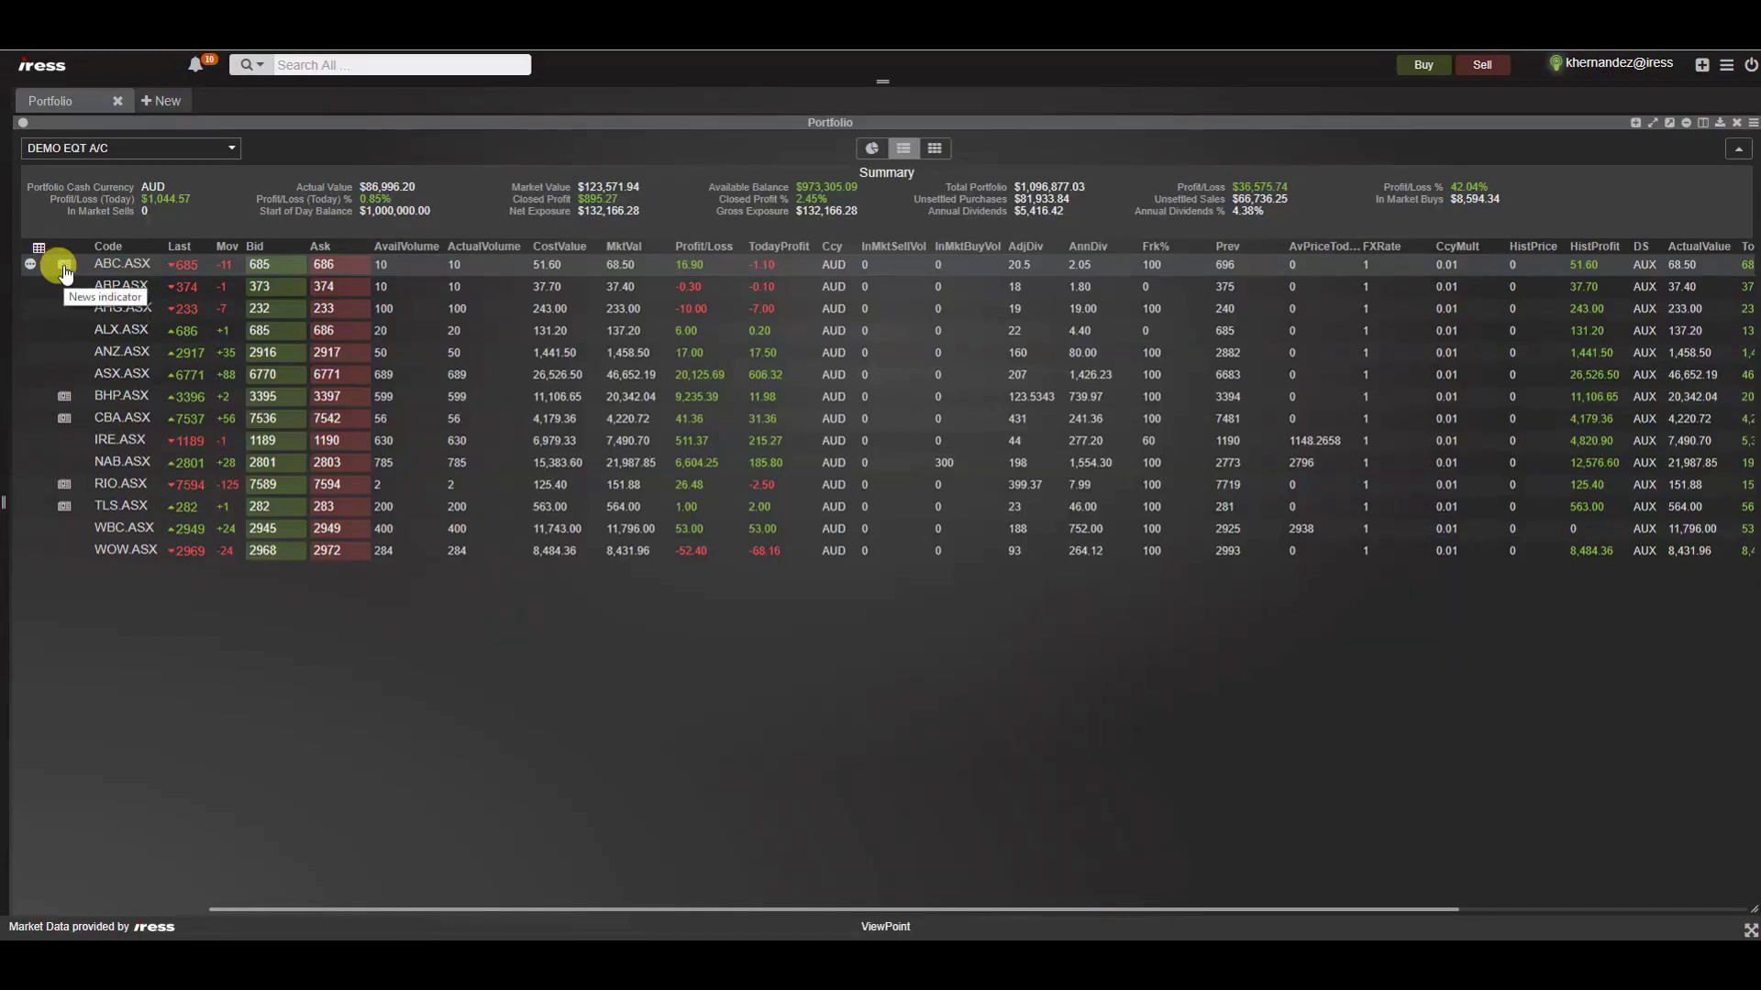
pyautogui.click(62, 401)
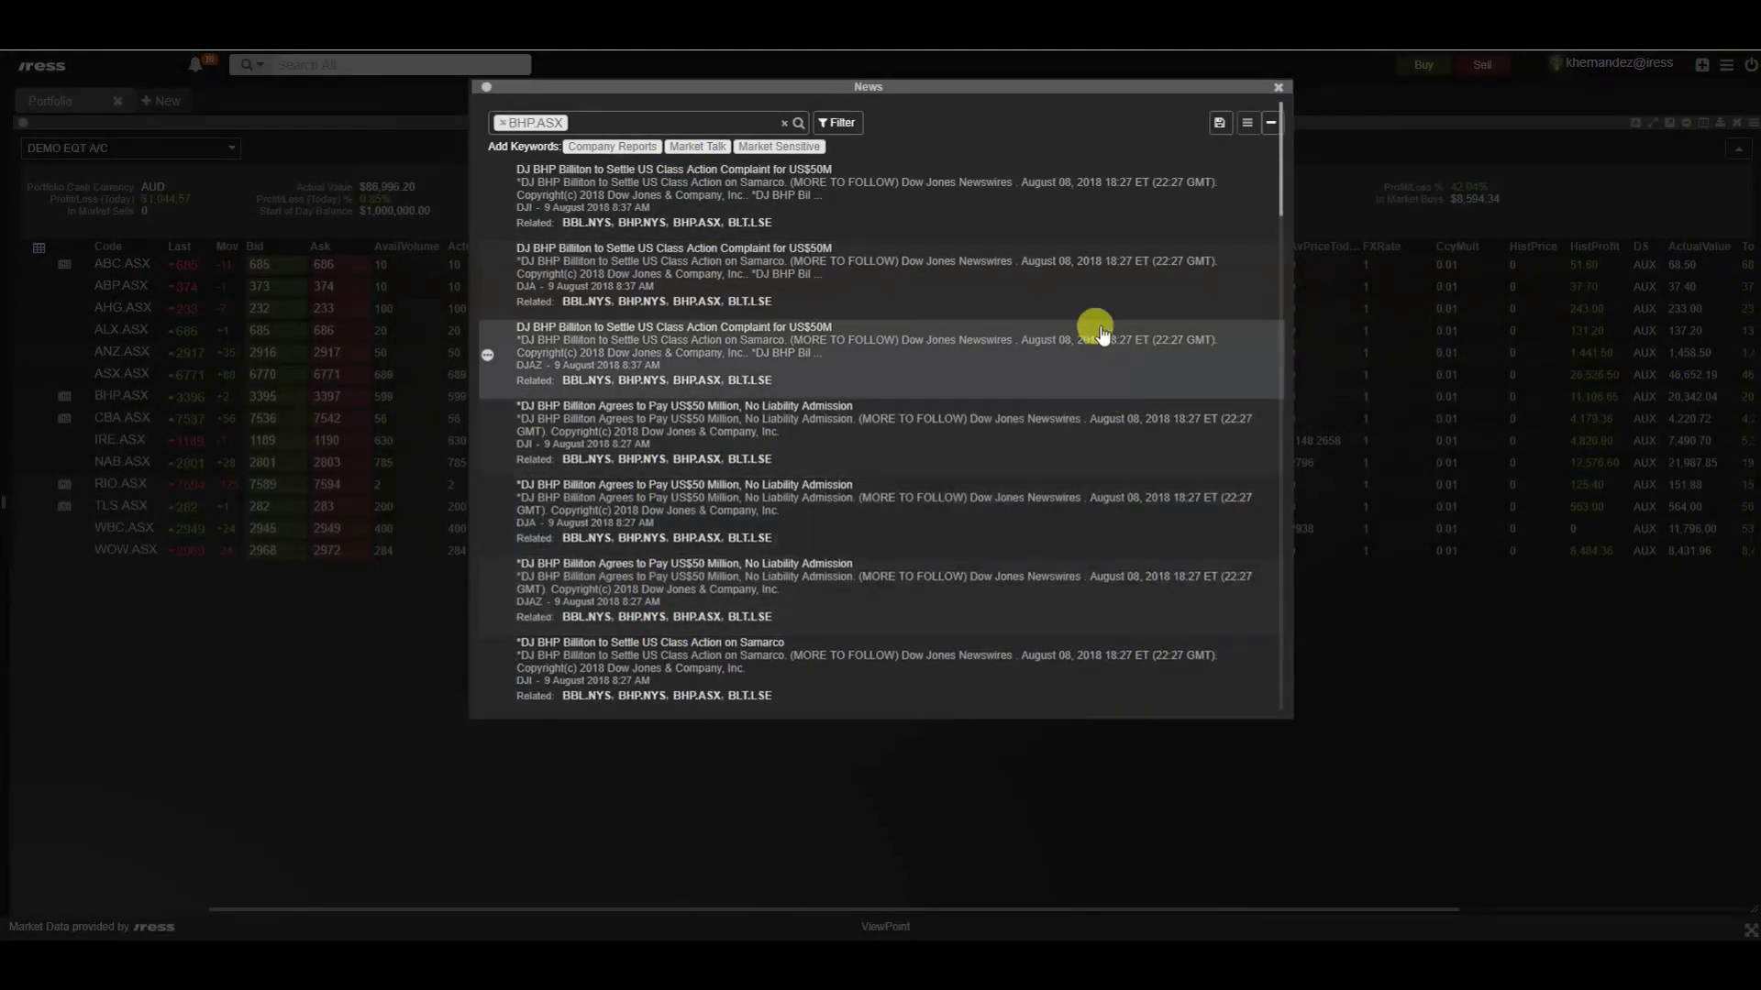
pyautogui.click(1280, 89)
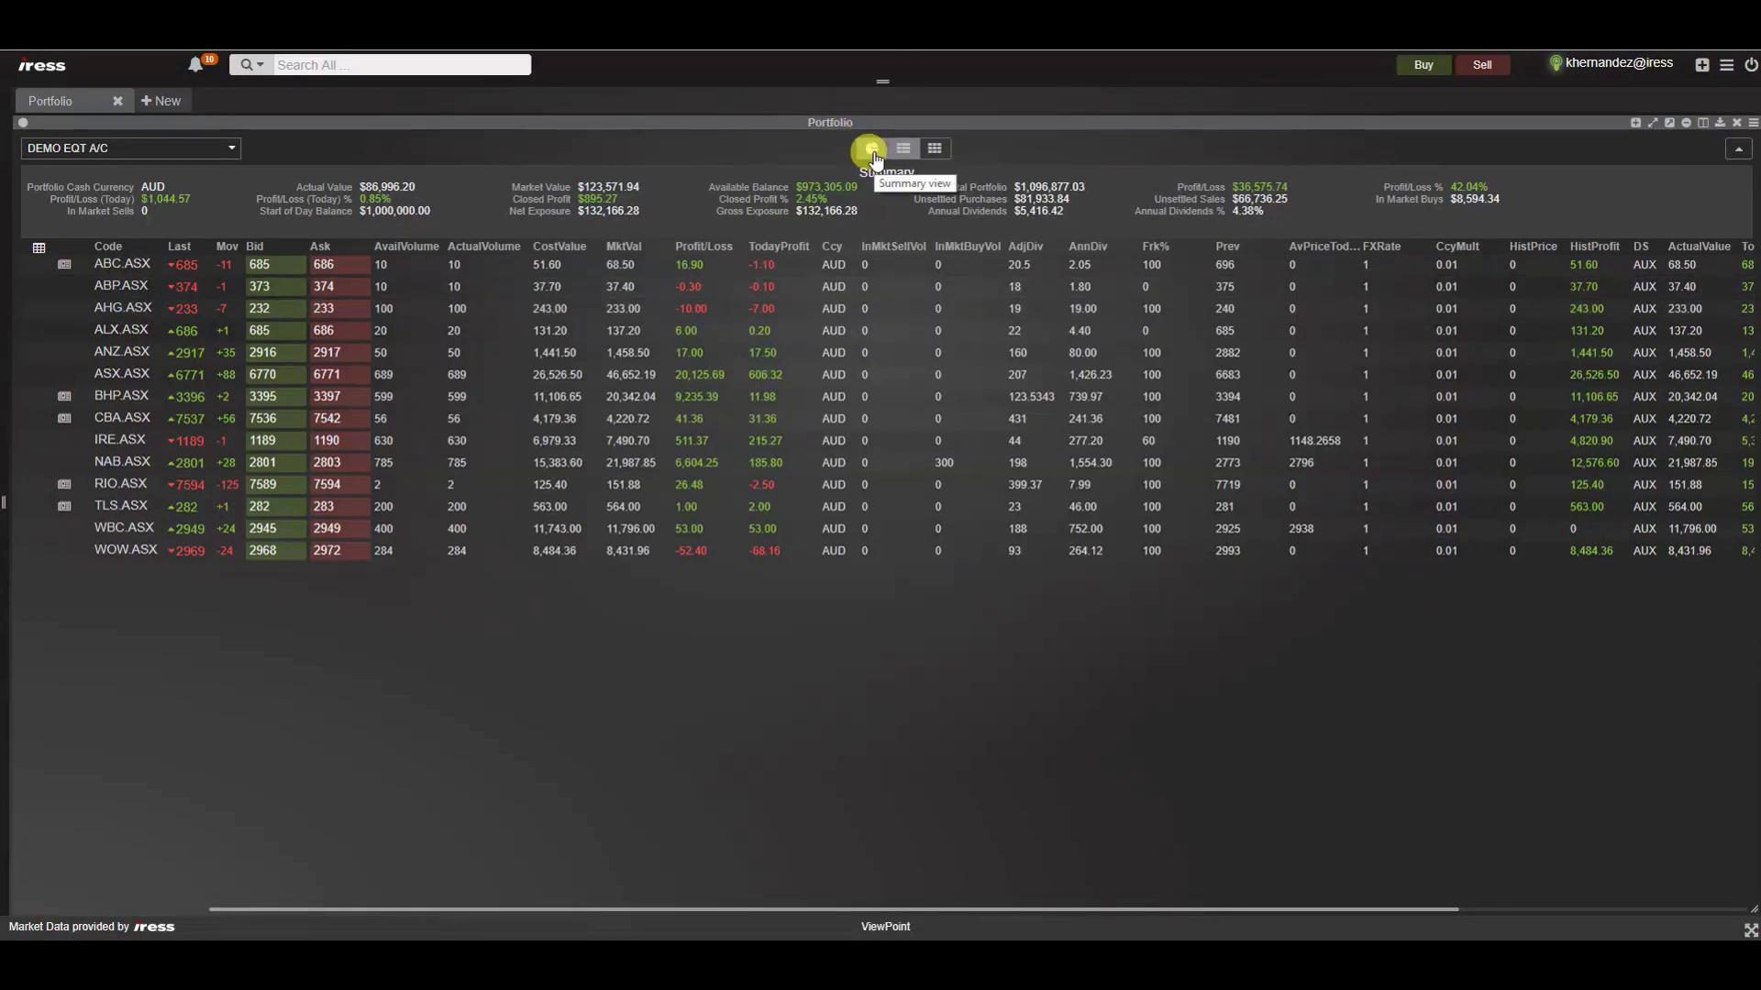
# Show holdings as a pie chart and view NAB, WBC, WOW, ASX, BHP, CBA slice details
pyautogui.click(872, 151)
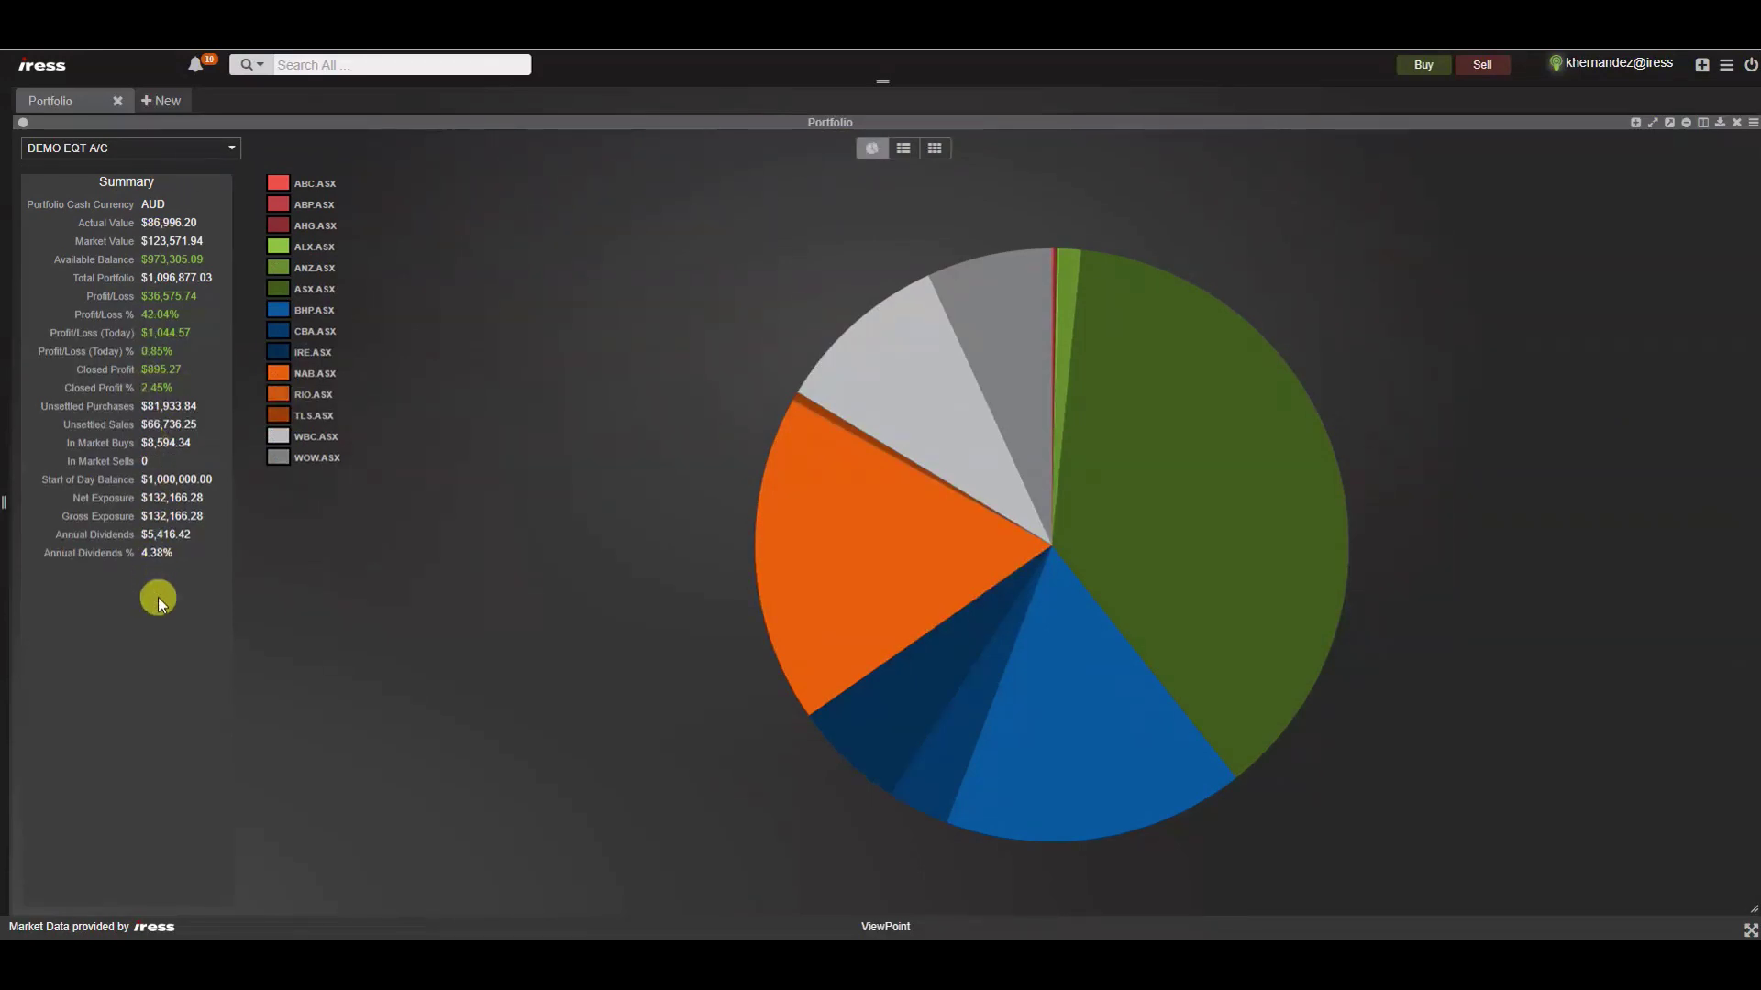
pyautogui.click(779, 640)
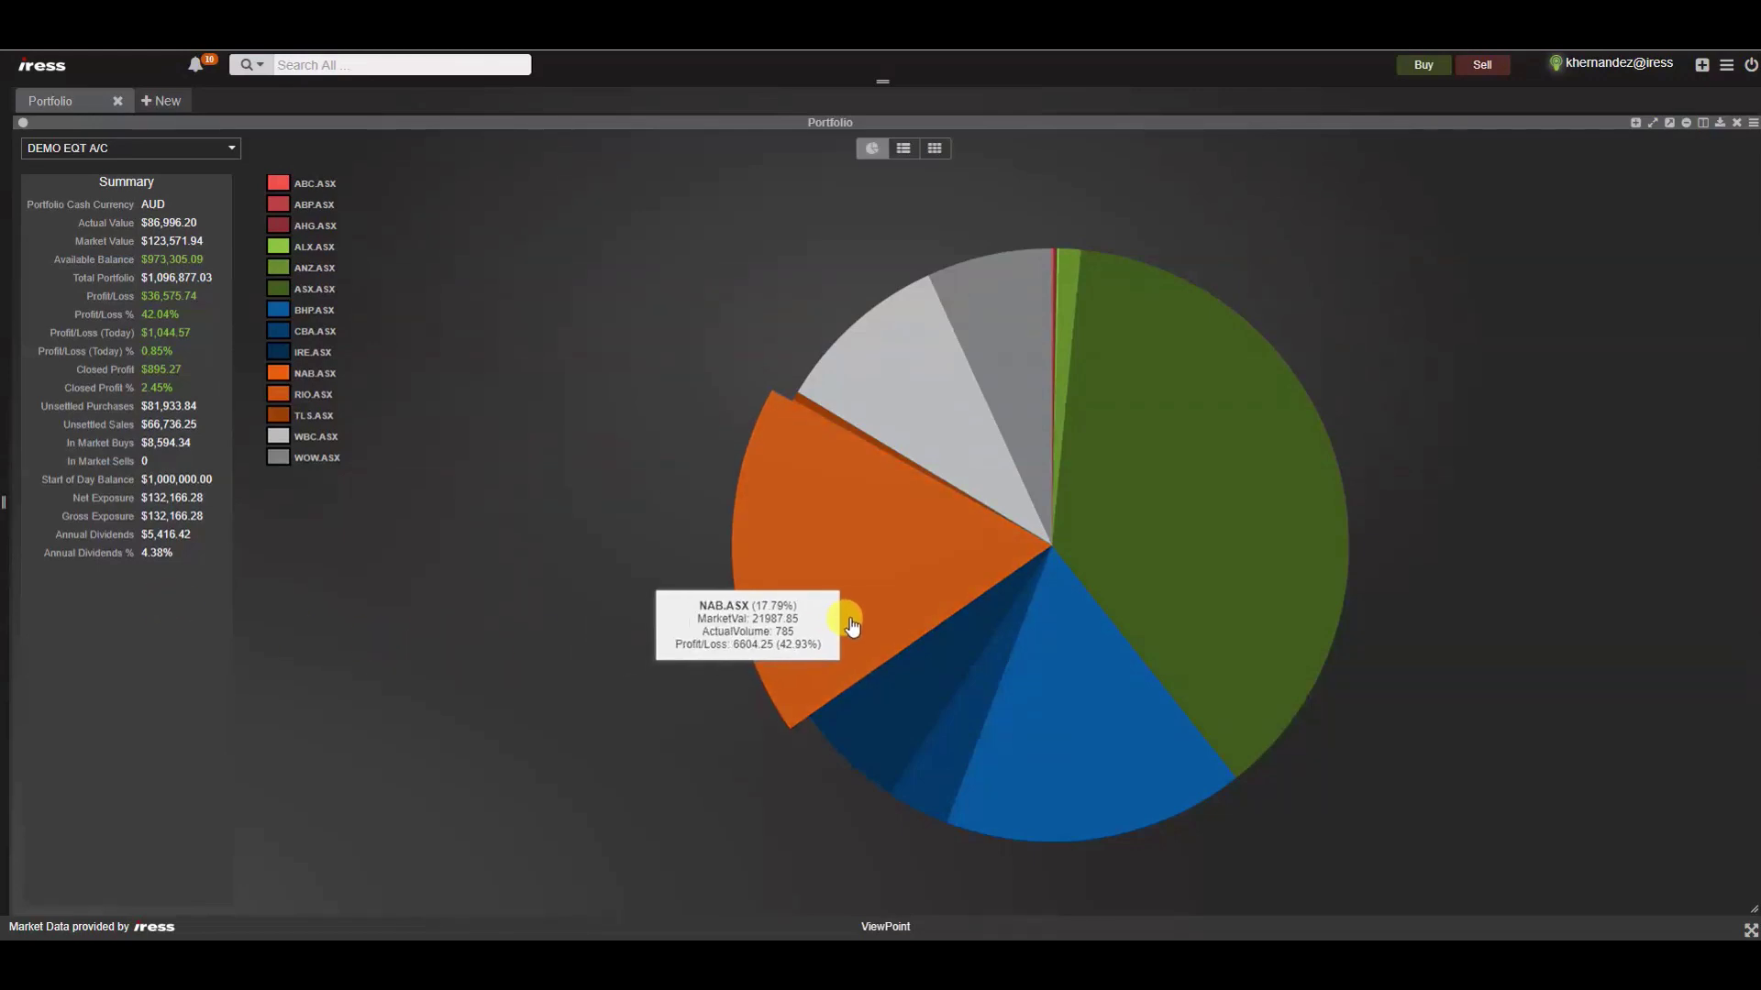
pyautogui.click(903, 401)
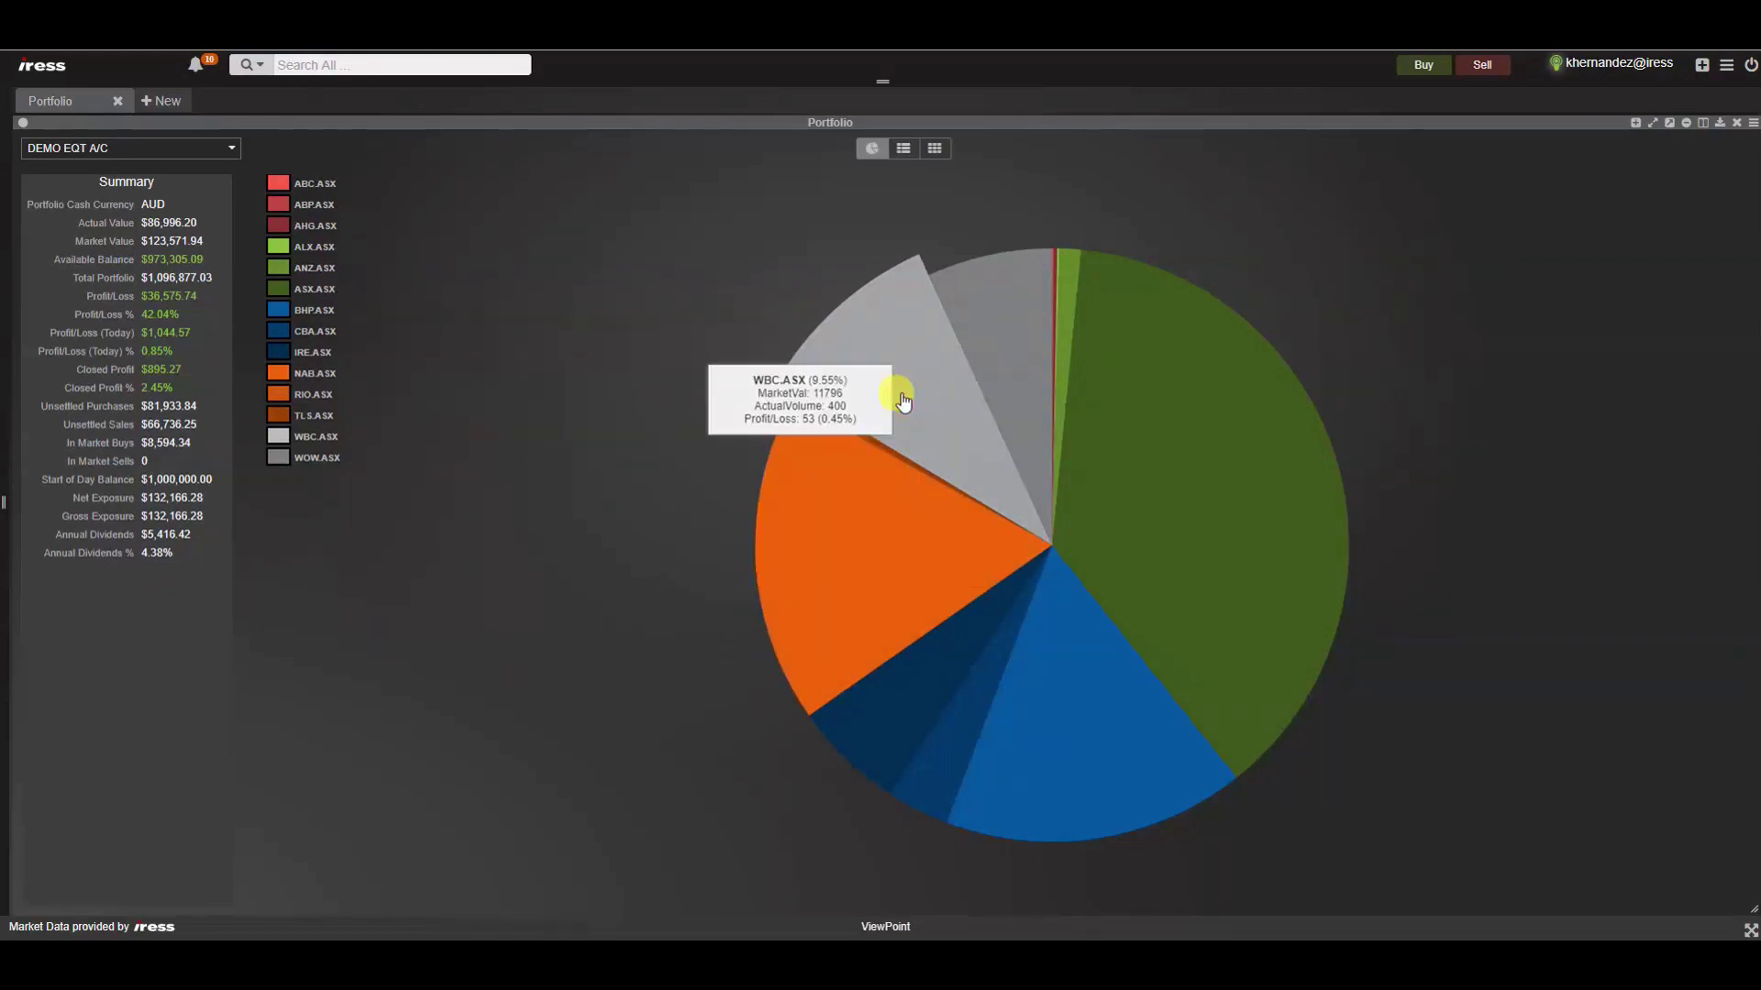
pyautogui.click(1019, 376)
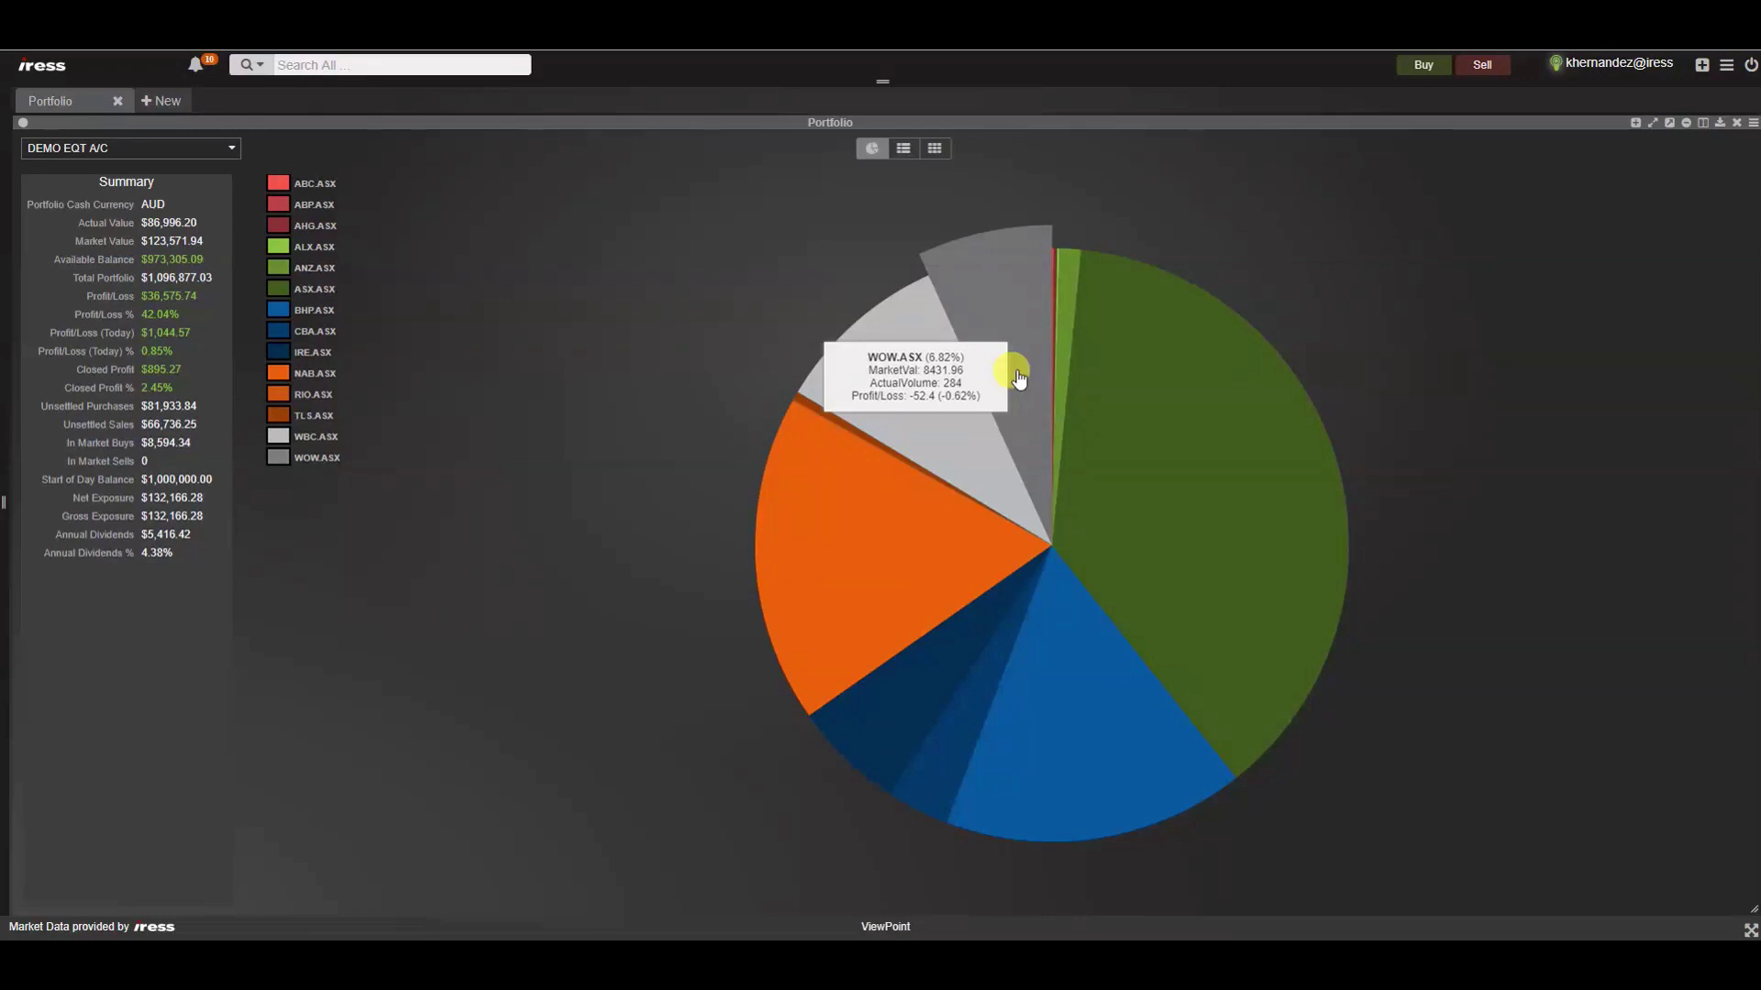
pyautogui.click(1069, 332)
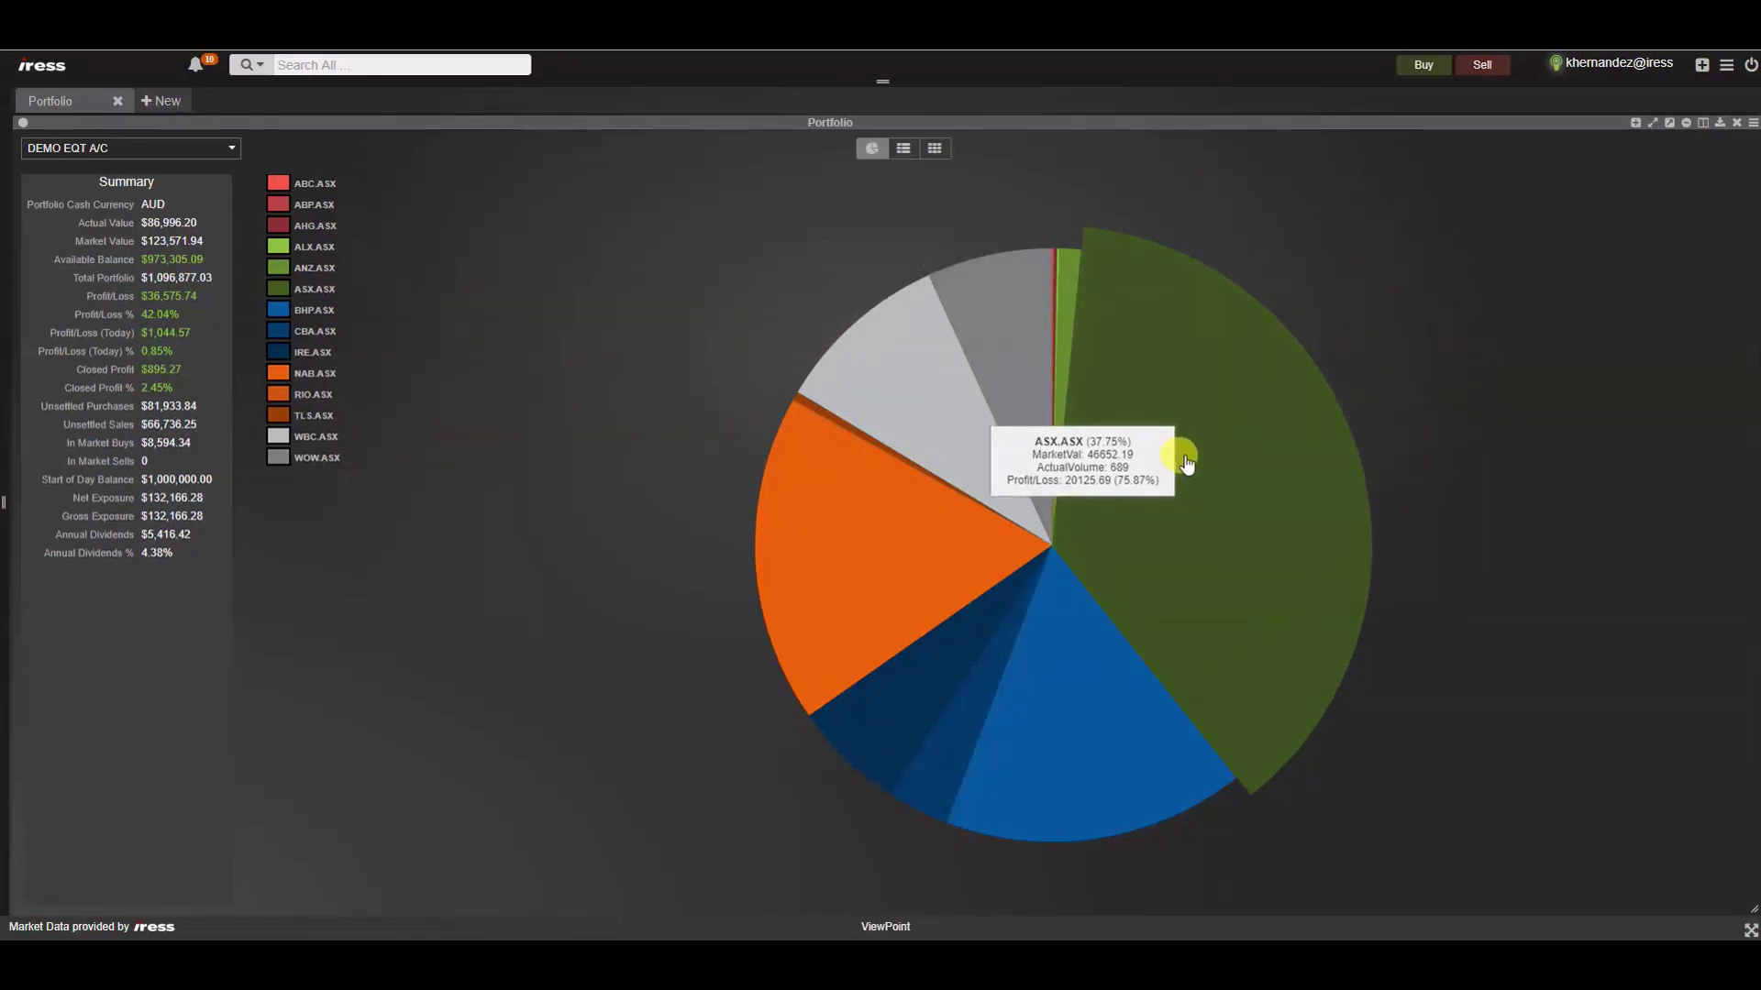
pyautogui.click(1110, 712)
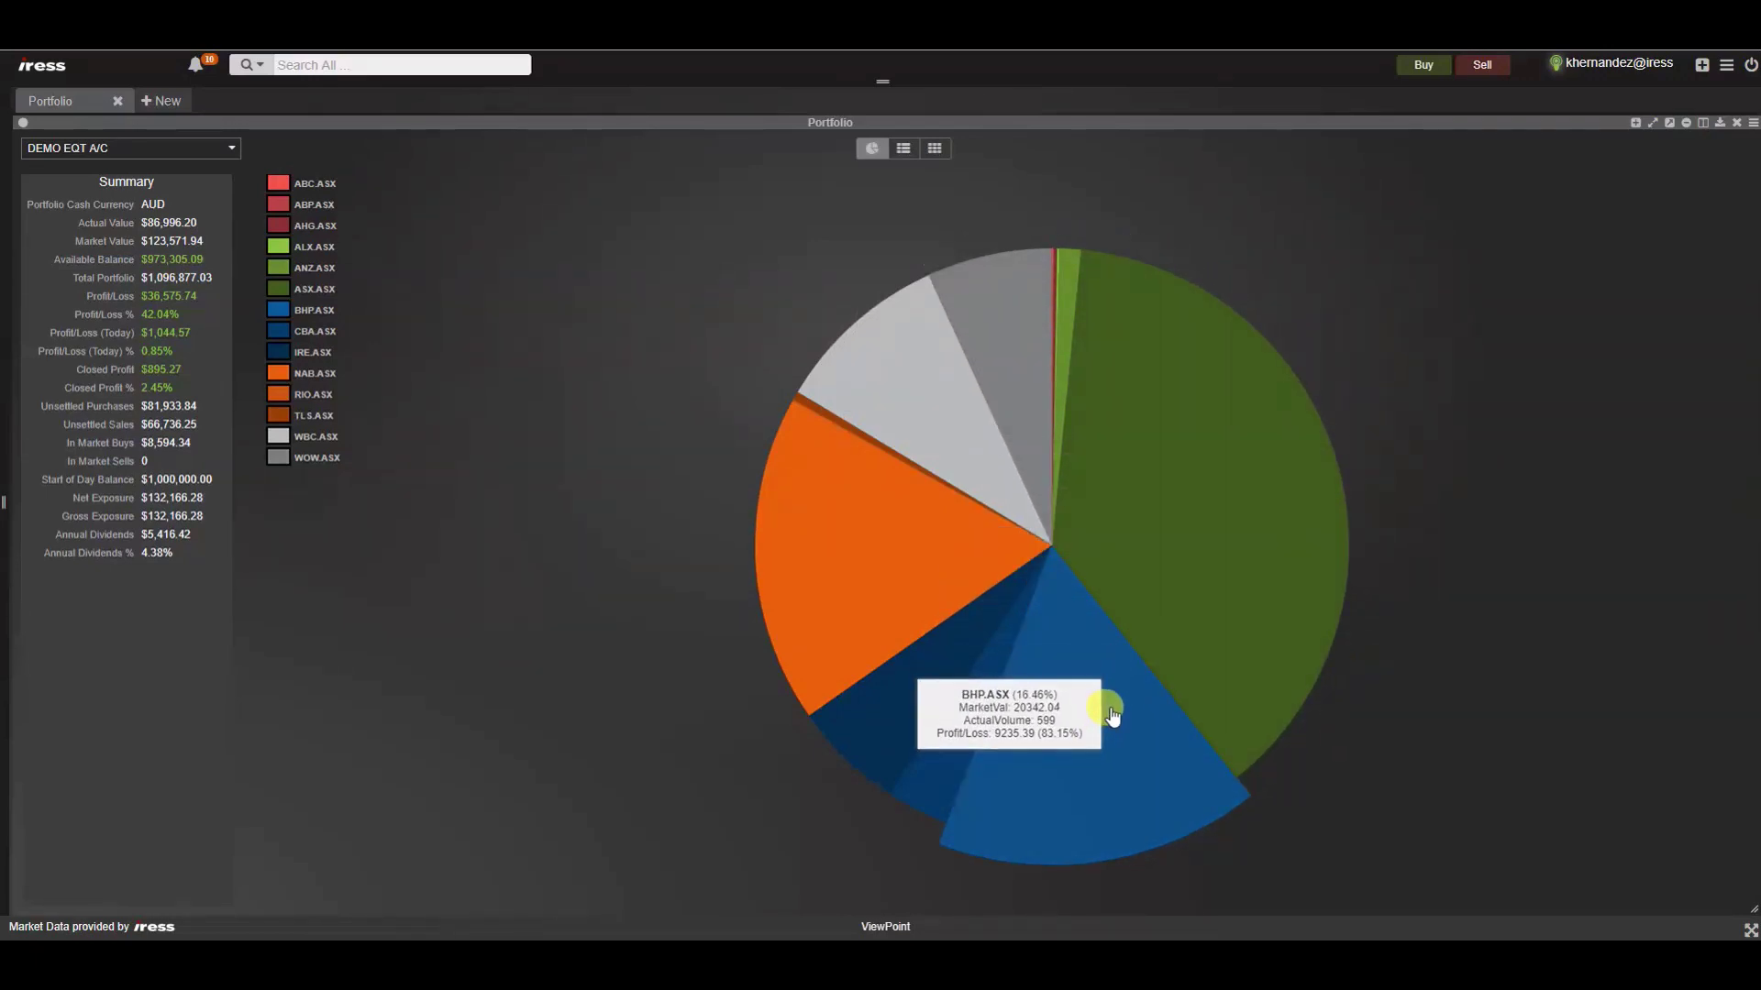
pyautogui.click(963, 729)
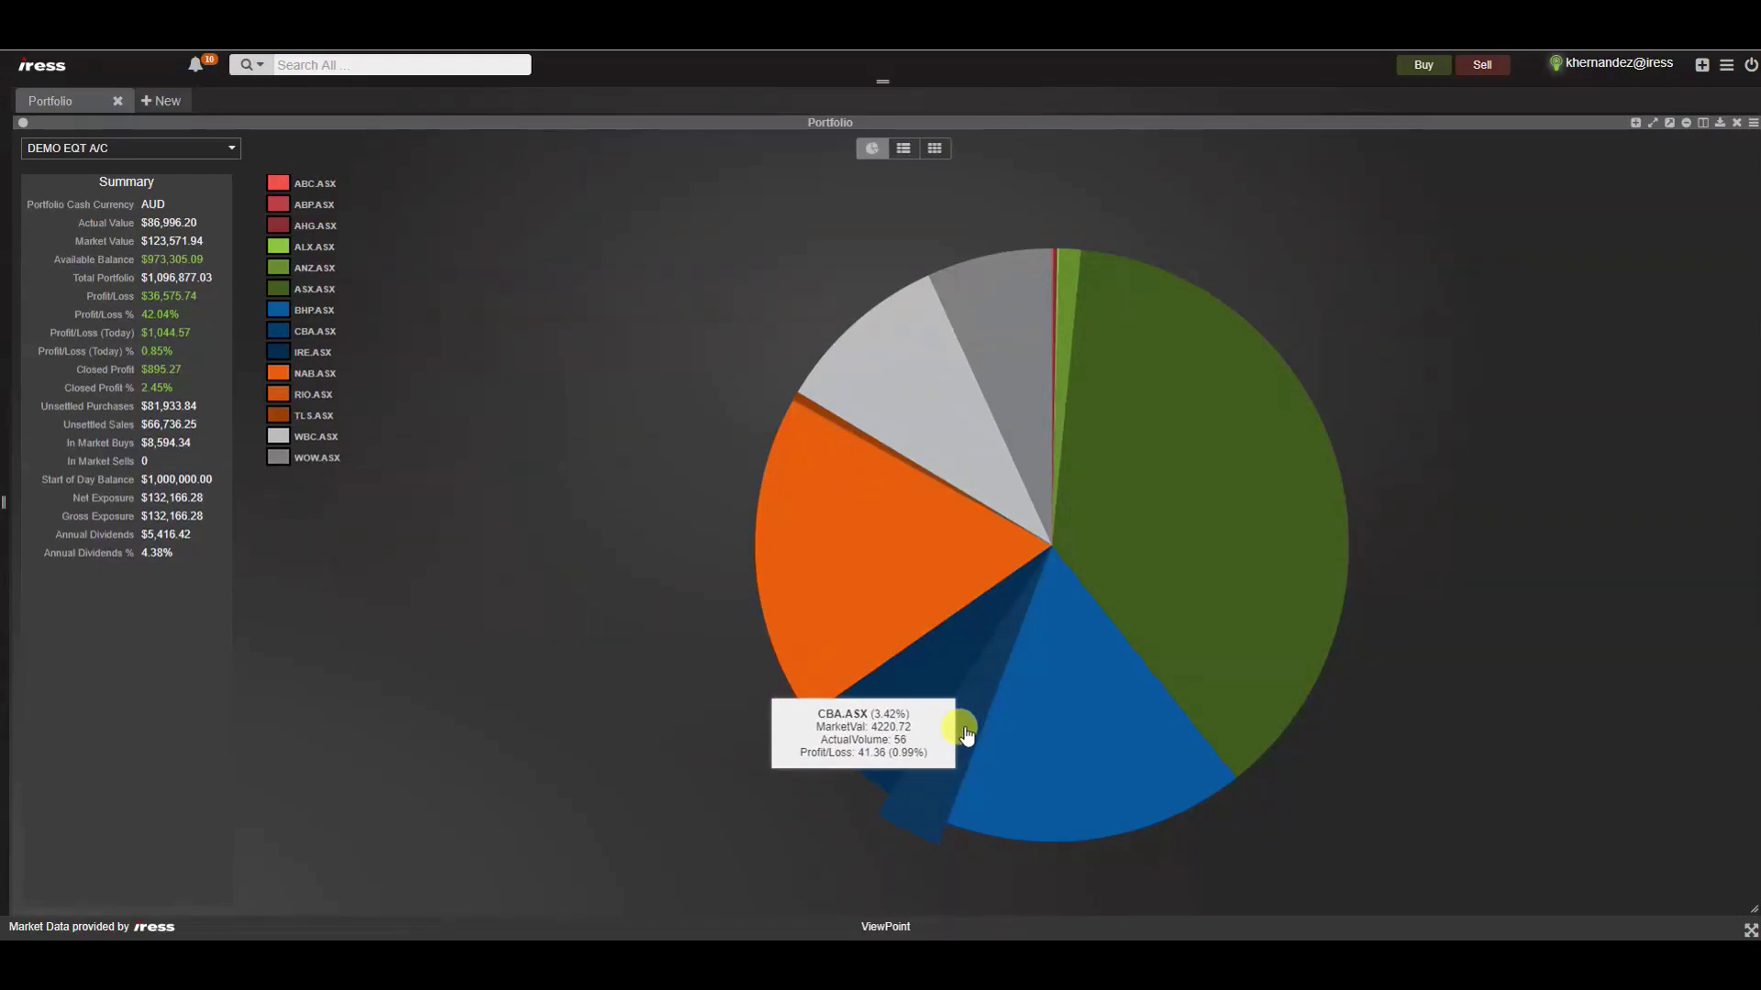
pyautogui.click(965, 733)
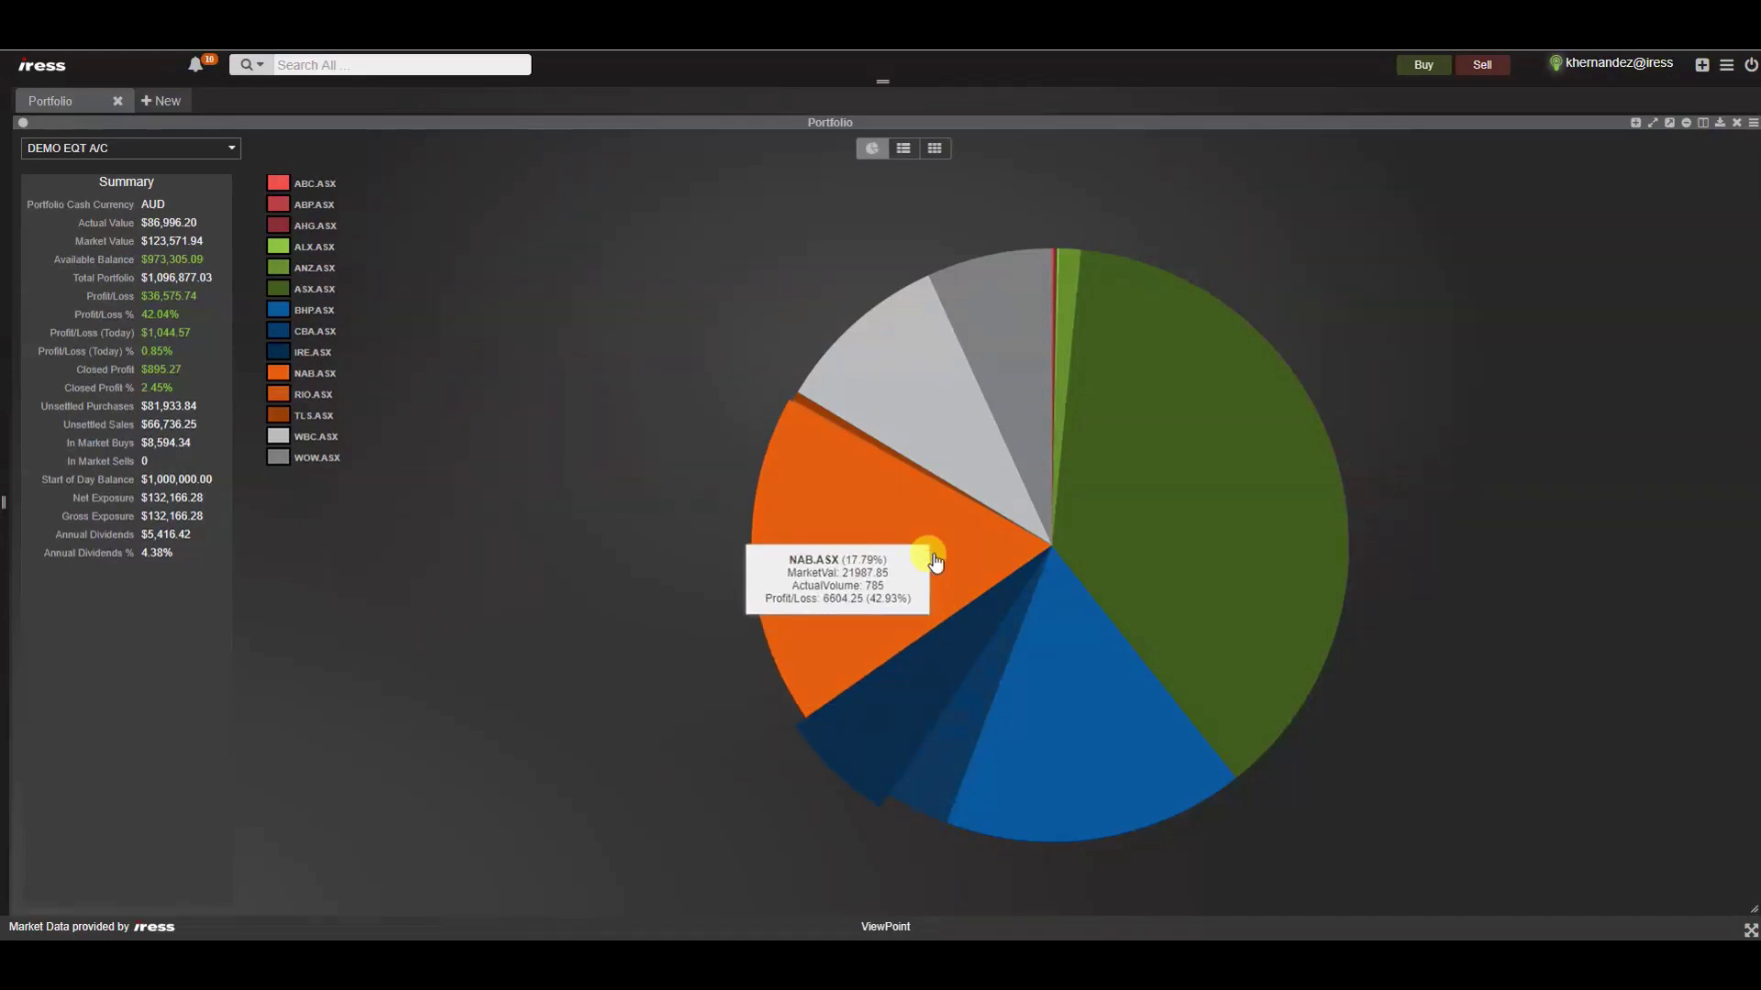
# Switch to tile view and sell all 284 WOW.ASX shares at a 2968 limit
pyautogui.click(937, 152)
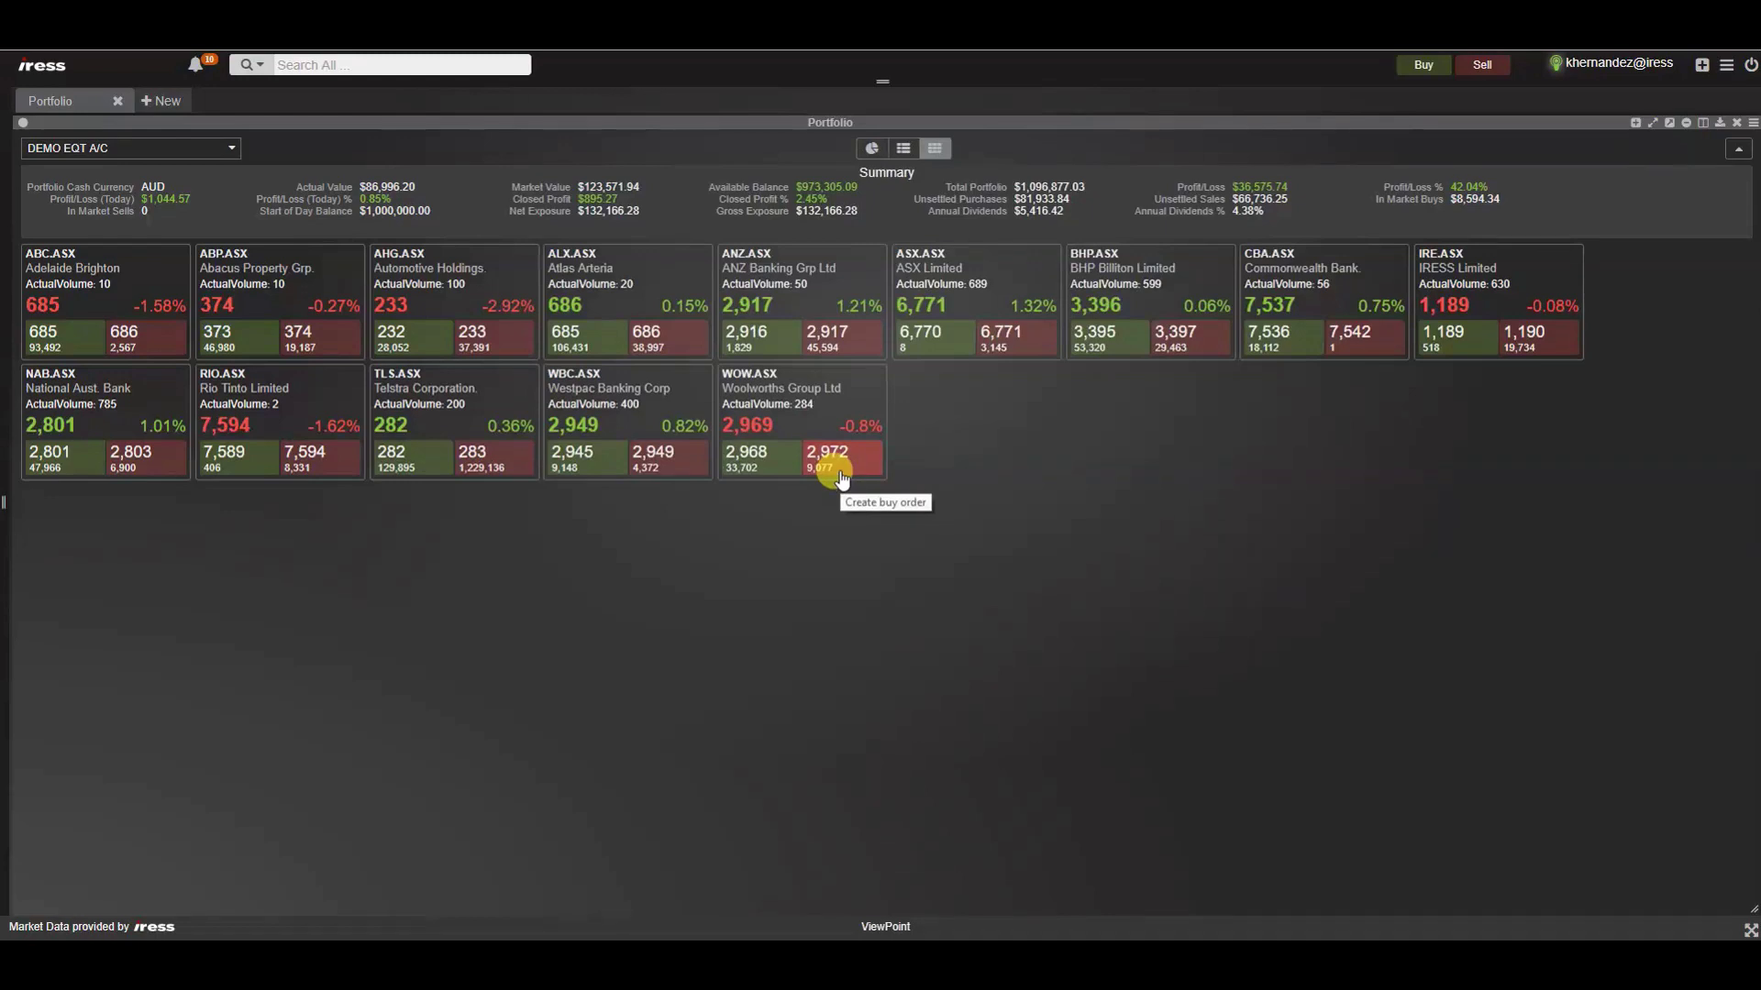
pyautogui.click(775, 472)
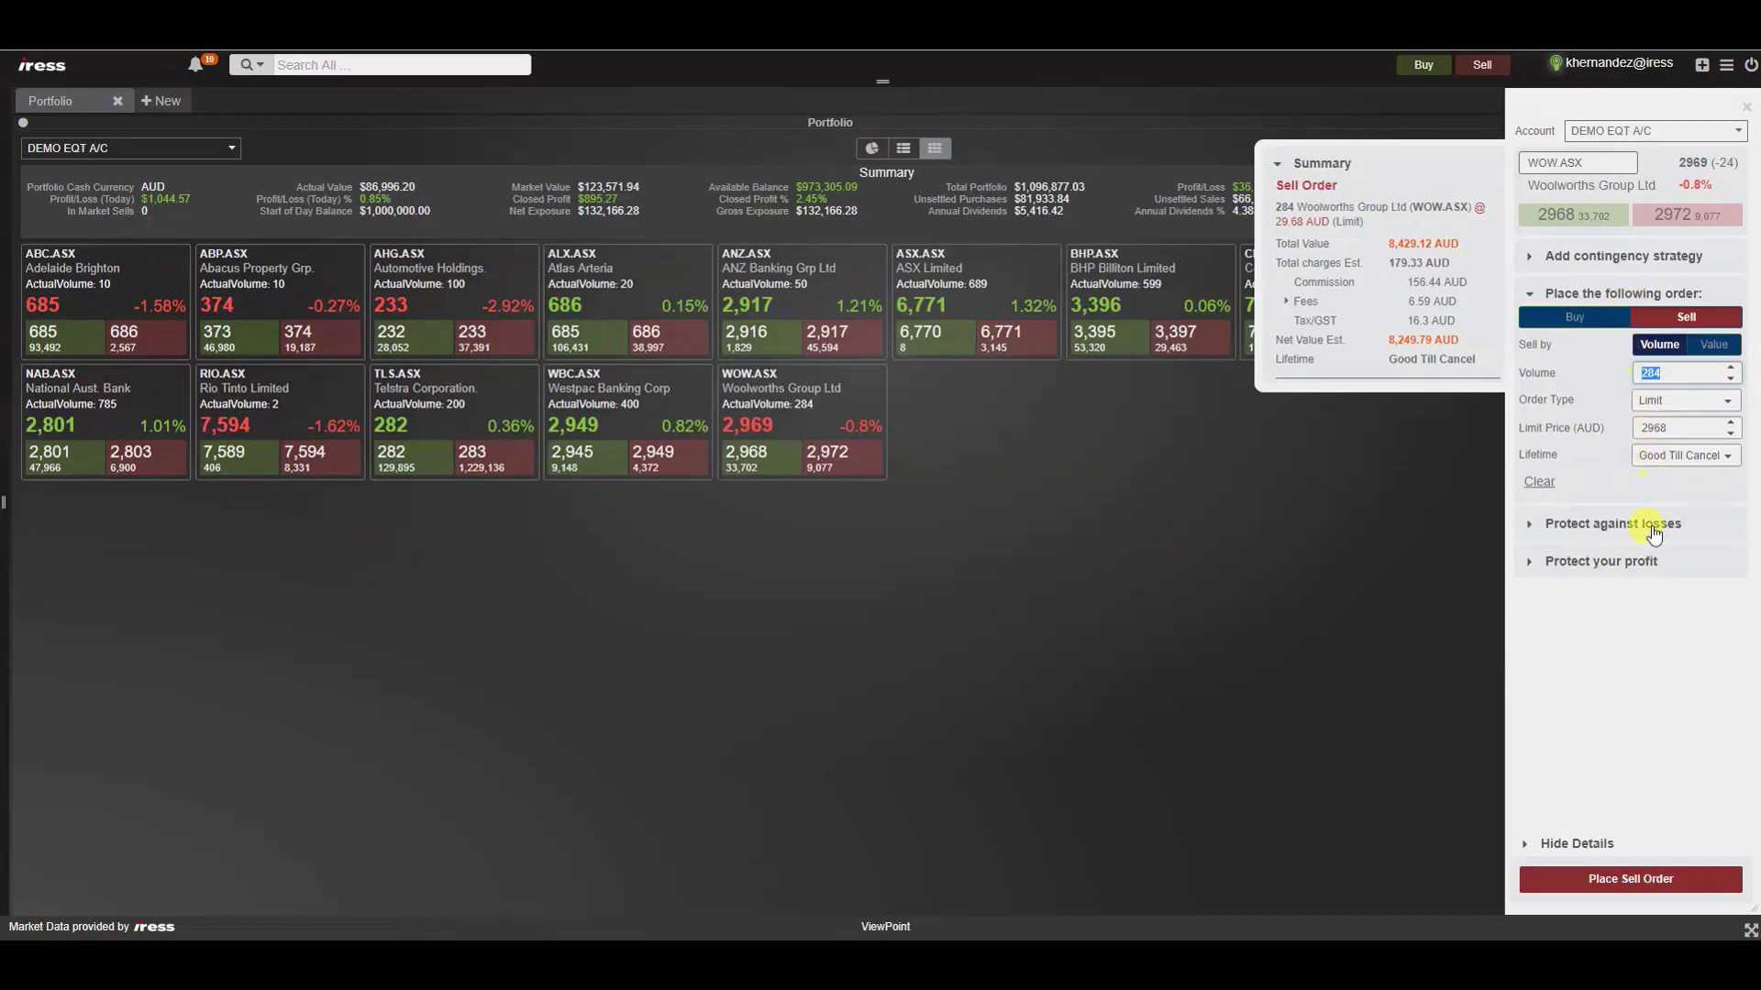
pyautogui.click(1646, 895)
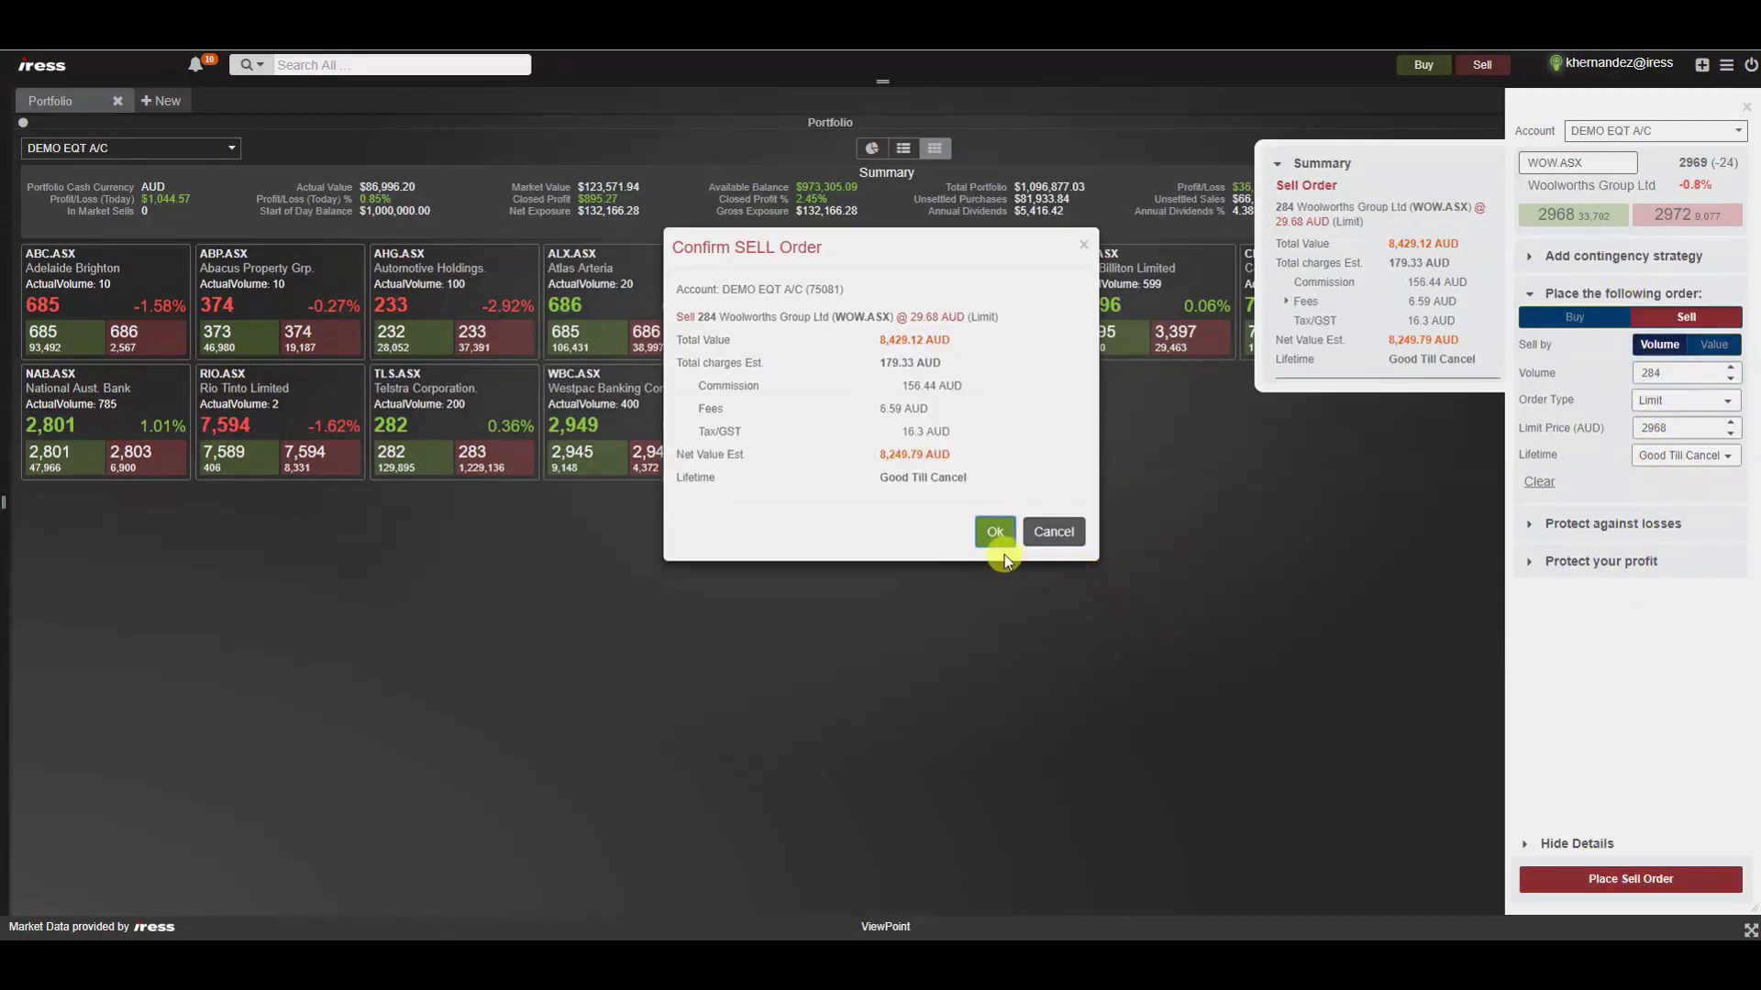
pyautogui.click(993, 534)
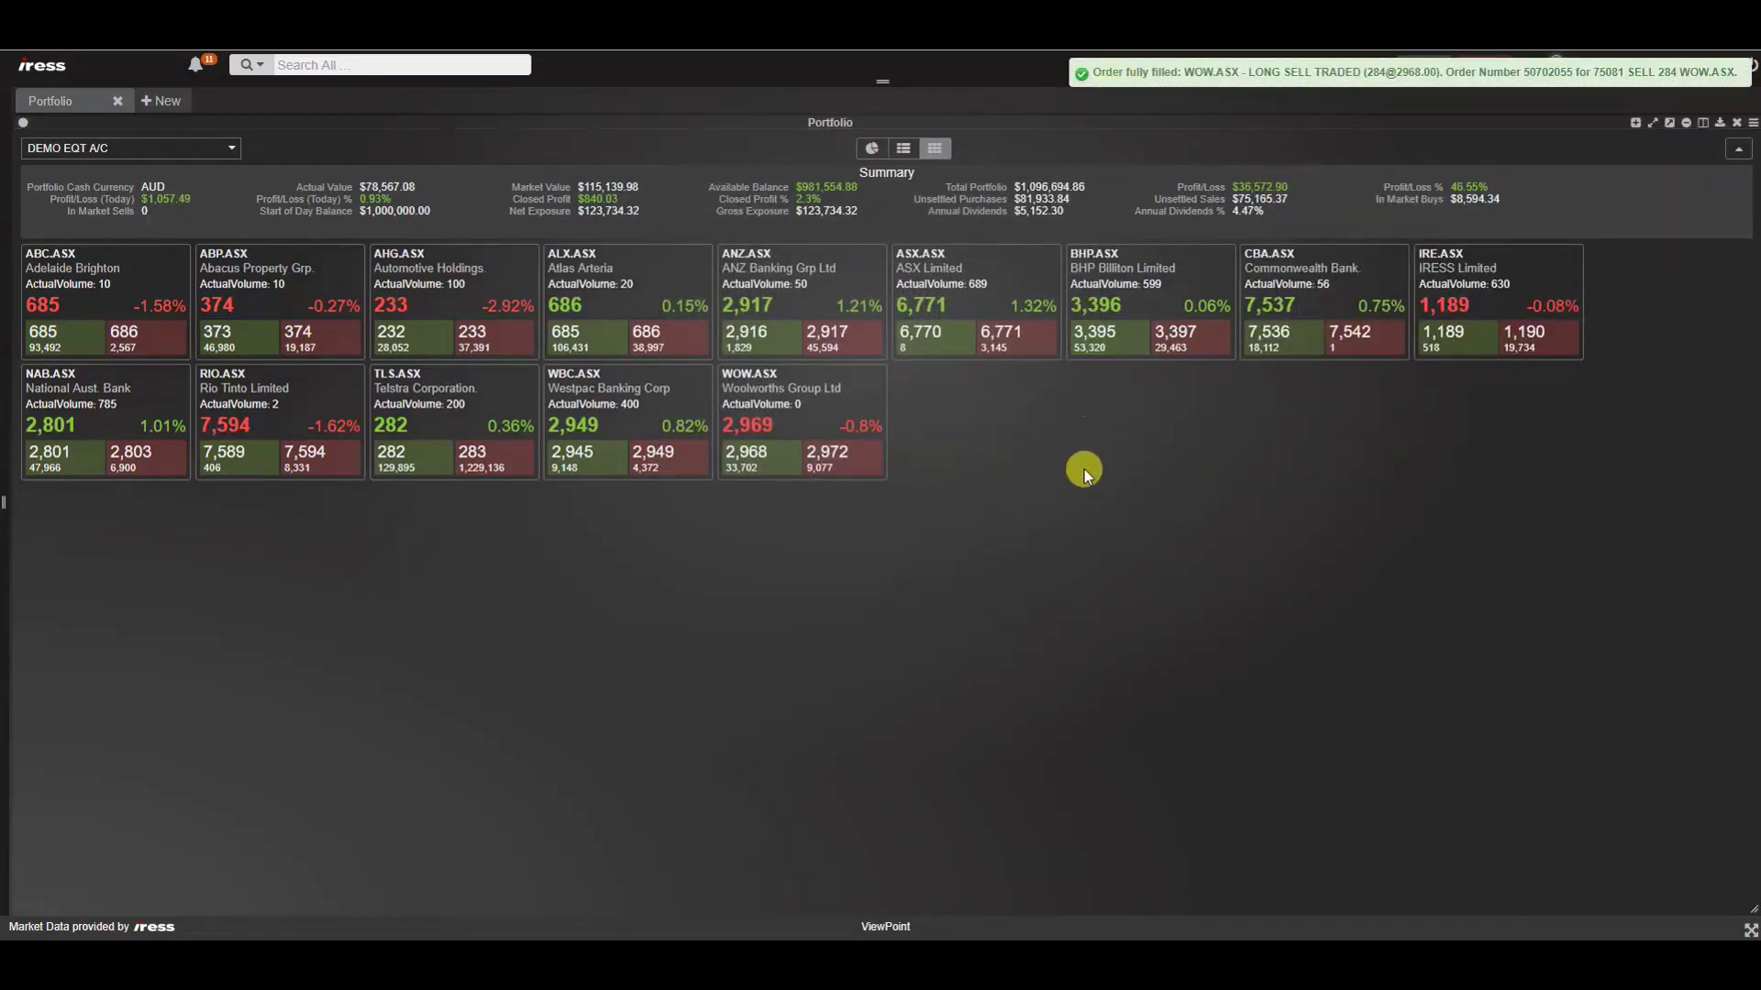
pyautogui.click(904, 156)
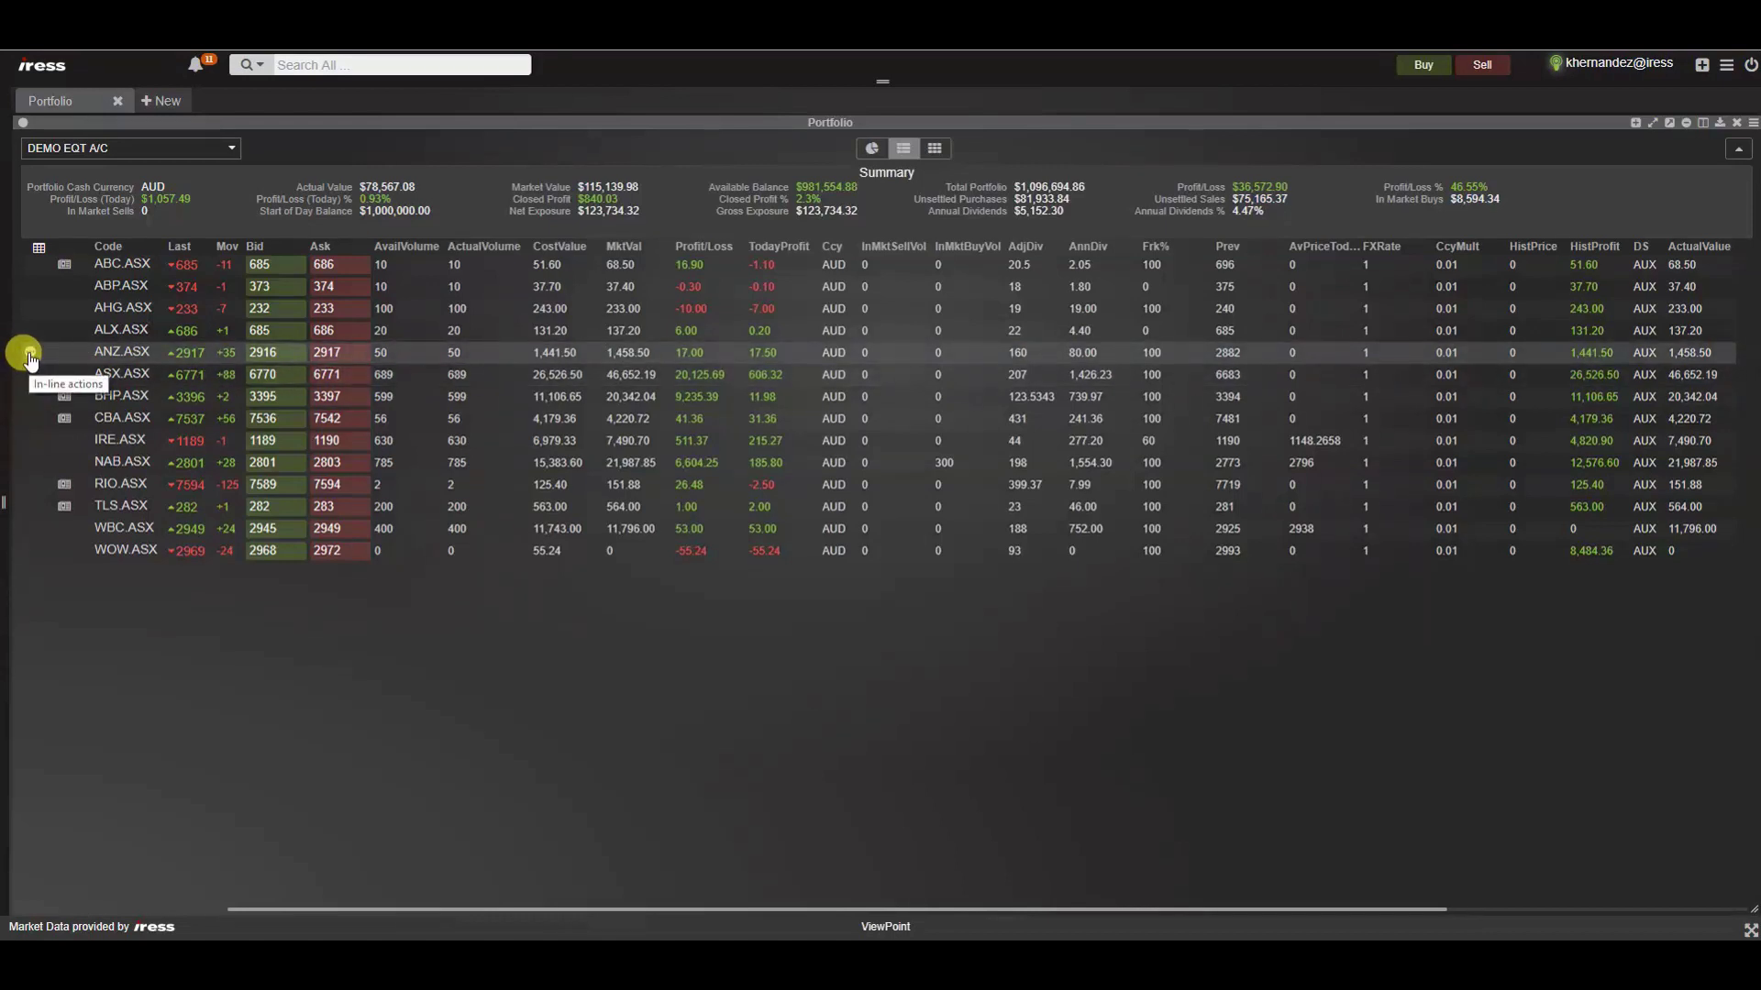
pyautogui.click(30, 356)
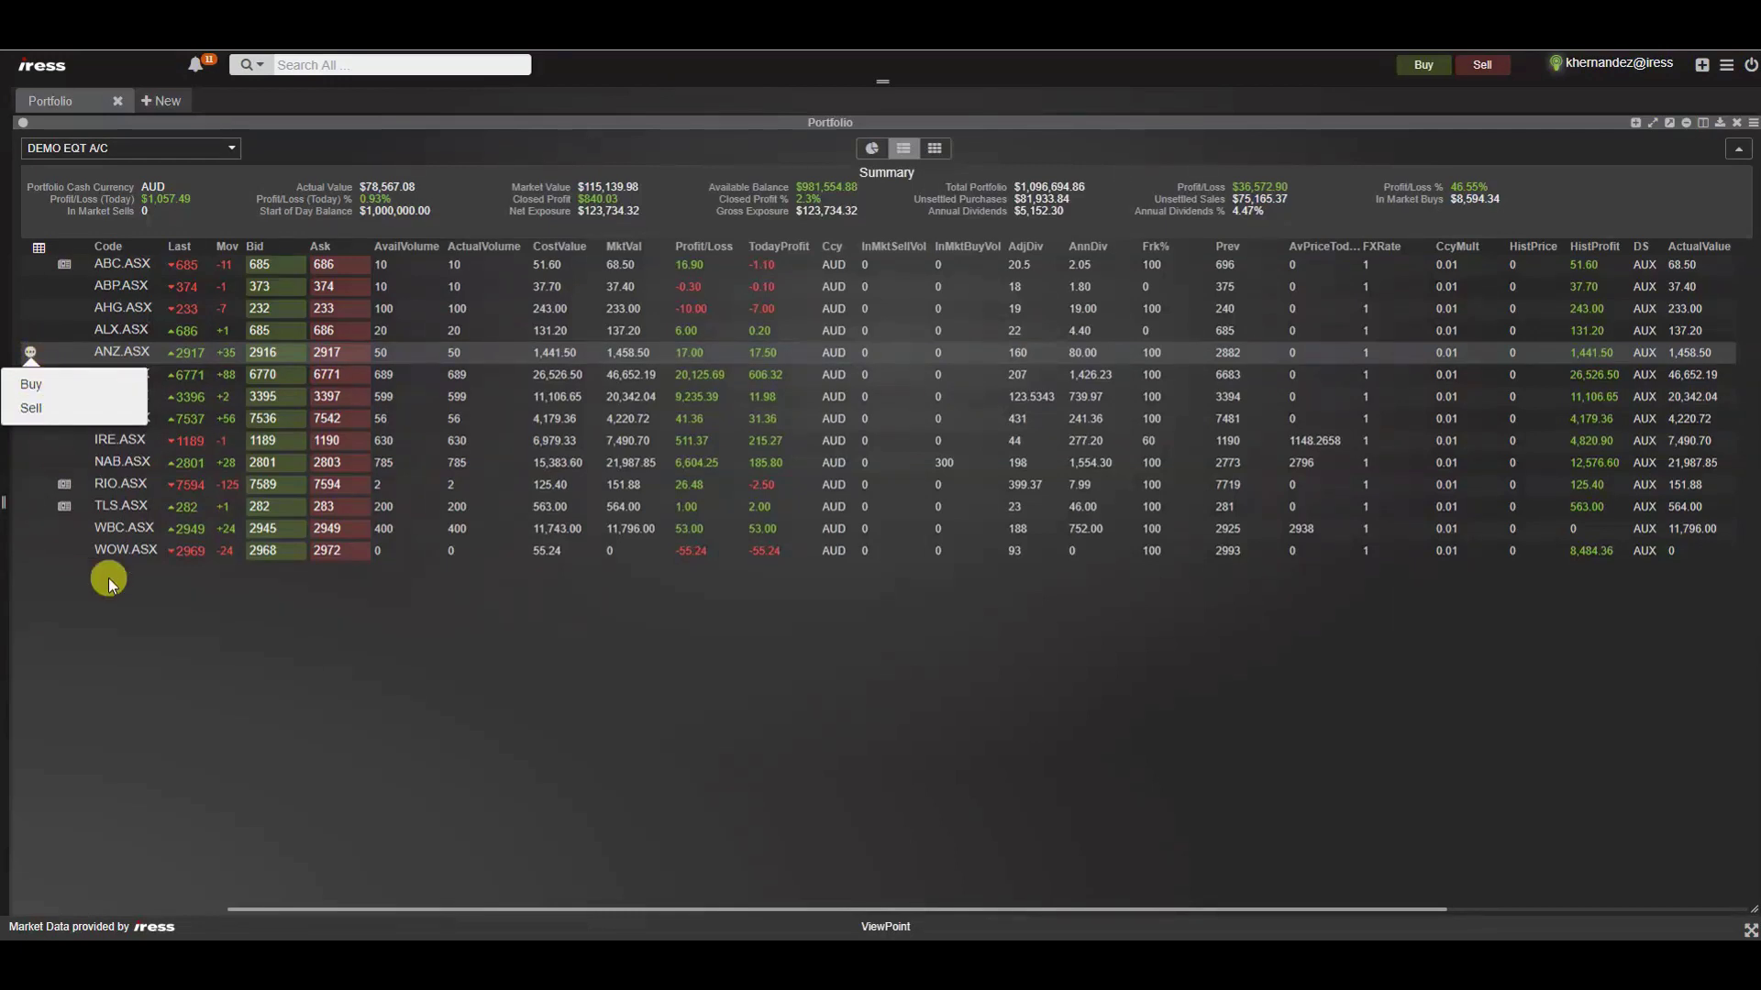
pyautogui.click(304, 629)
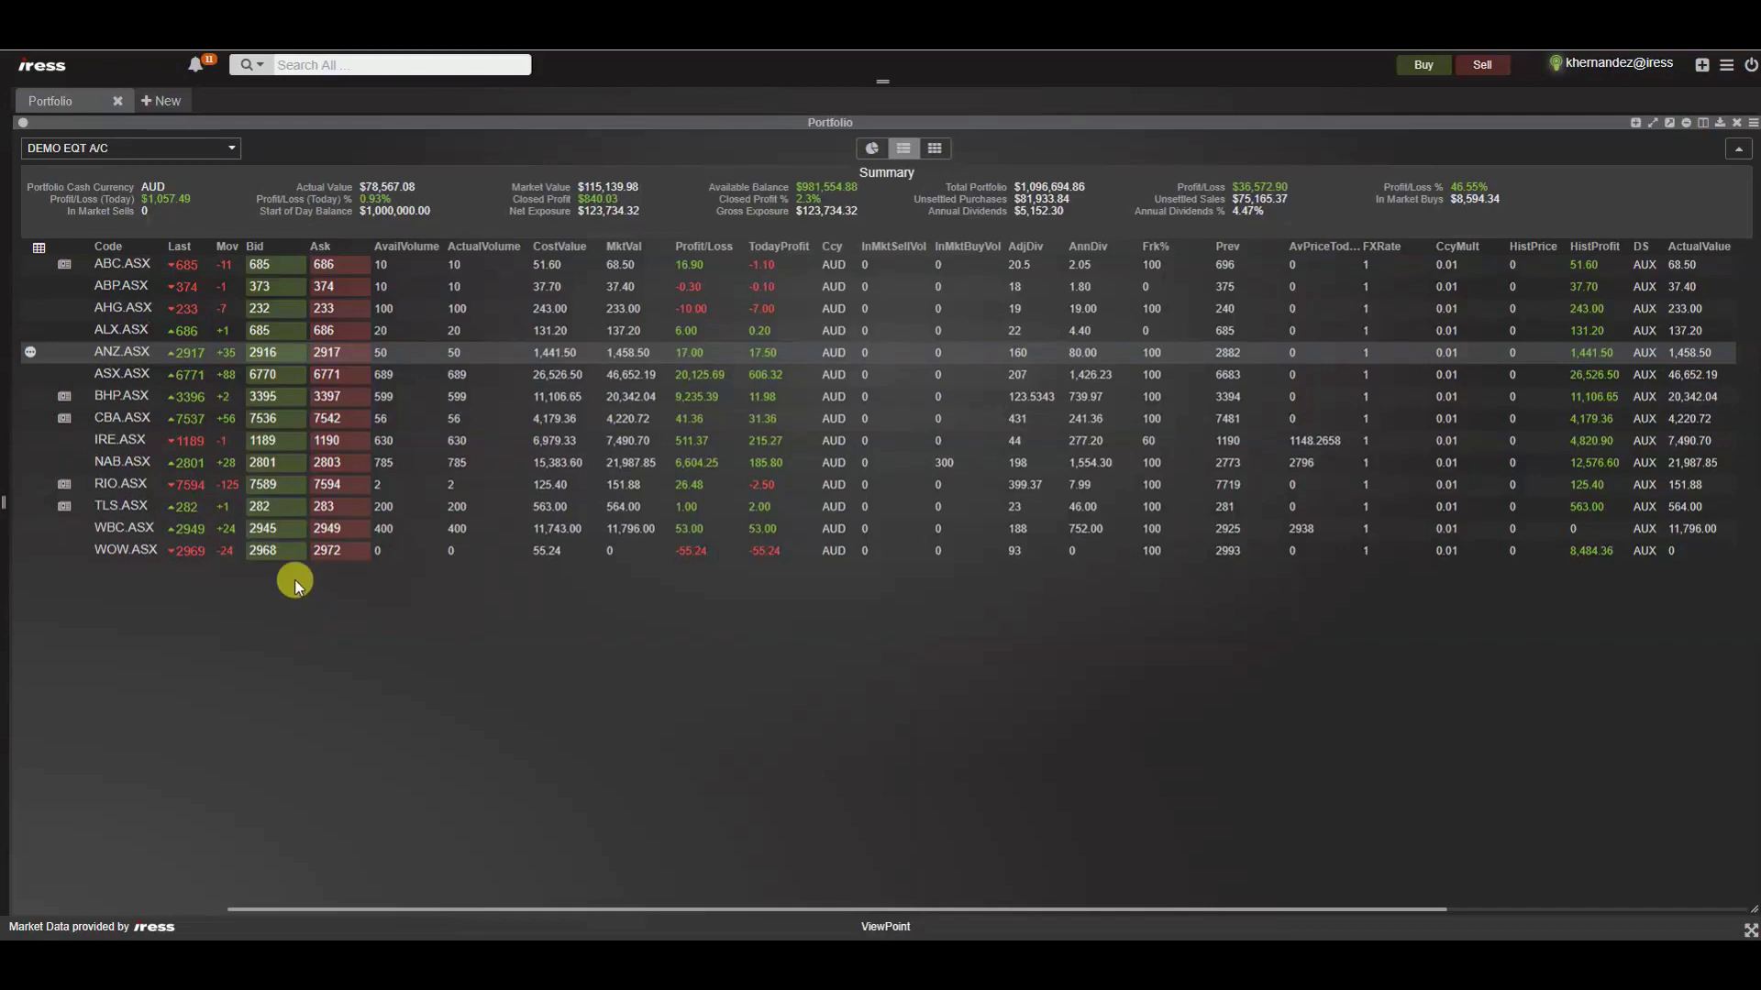
pyautogui.click(272, 362)
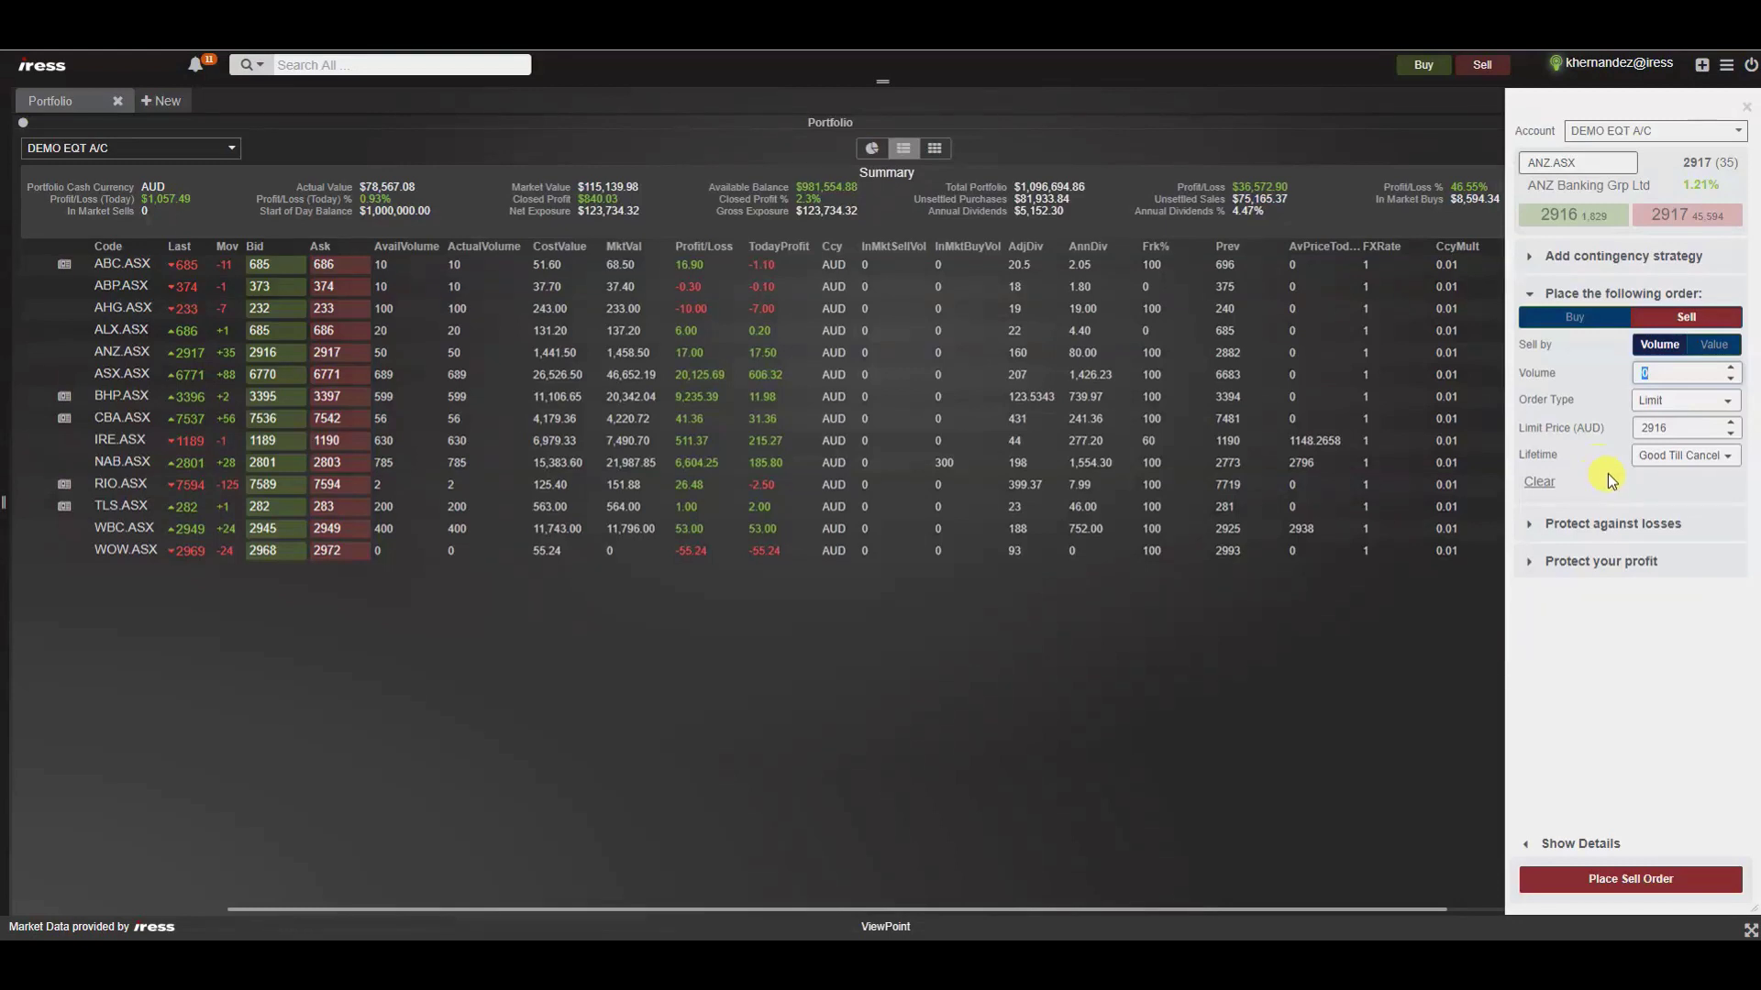
pyautogui.click(1746, 109)
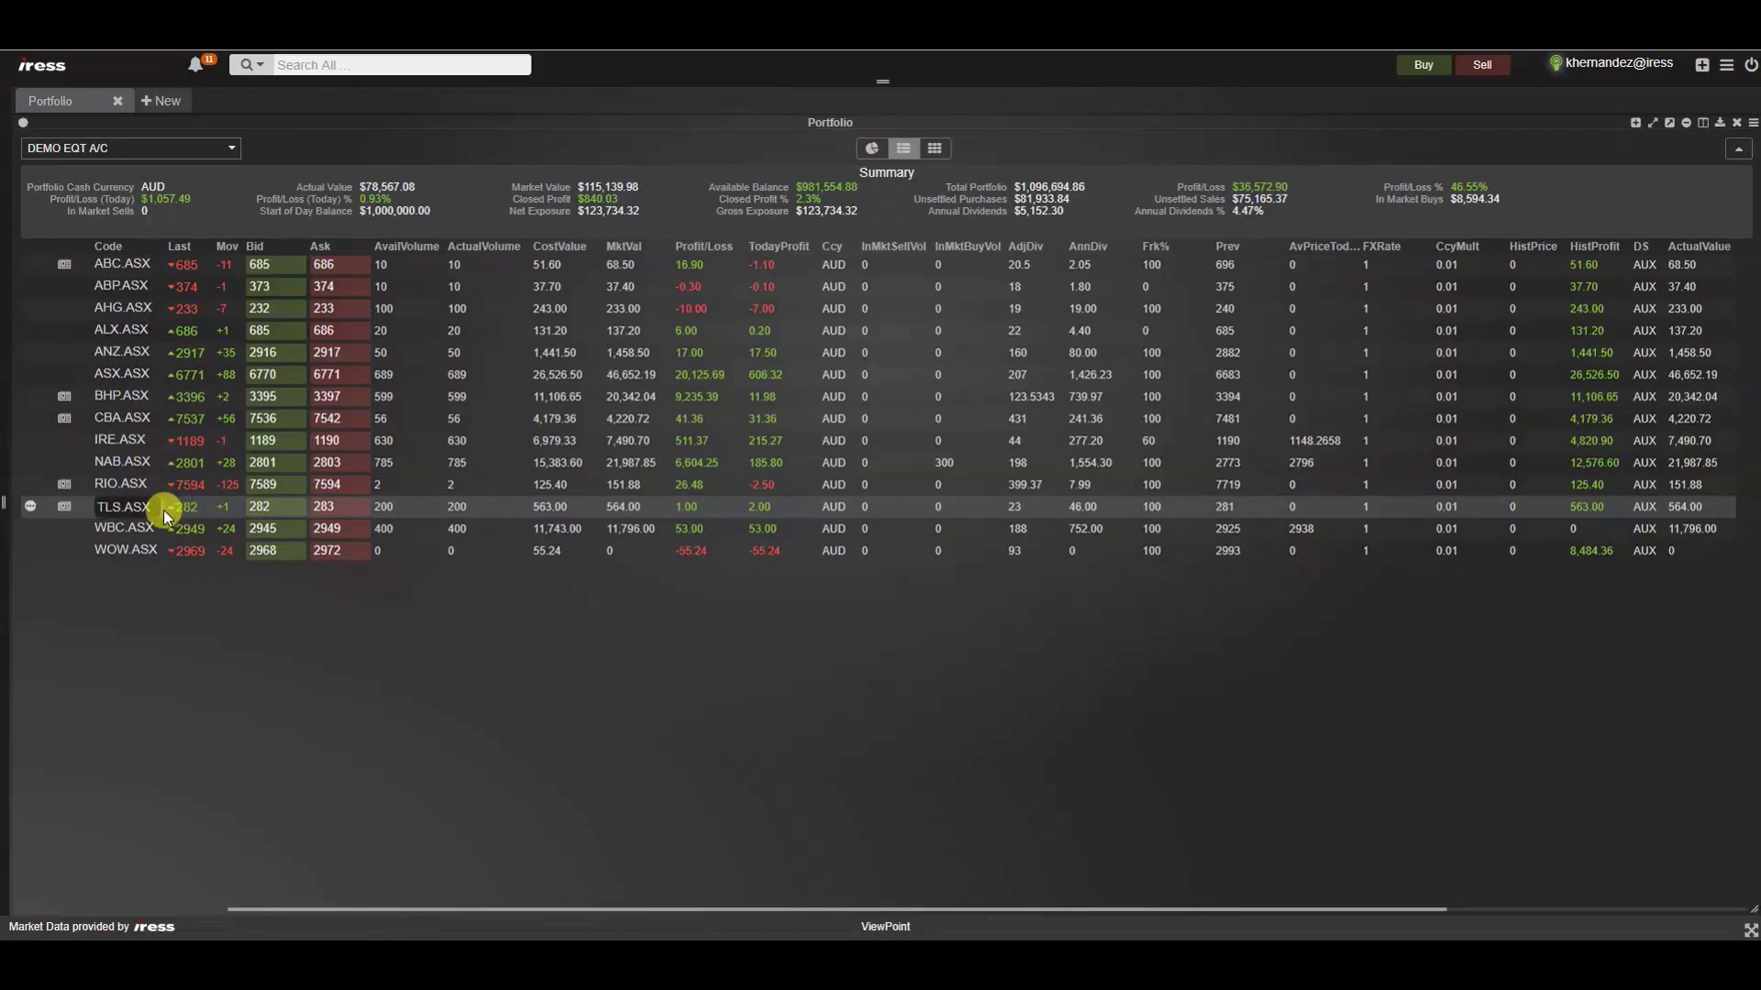
# Use the side panel to create a new blank worksheet, then return to Portfolio
pyautogui.click(4, 511)
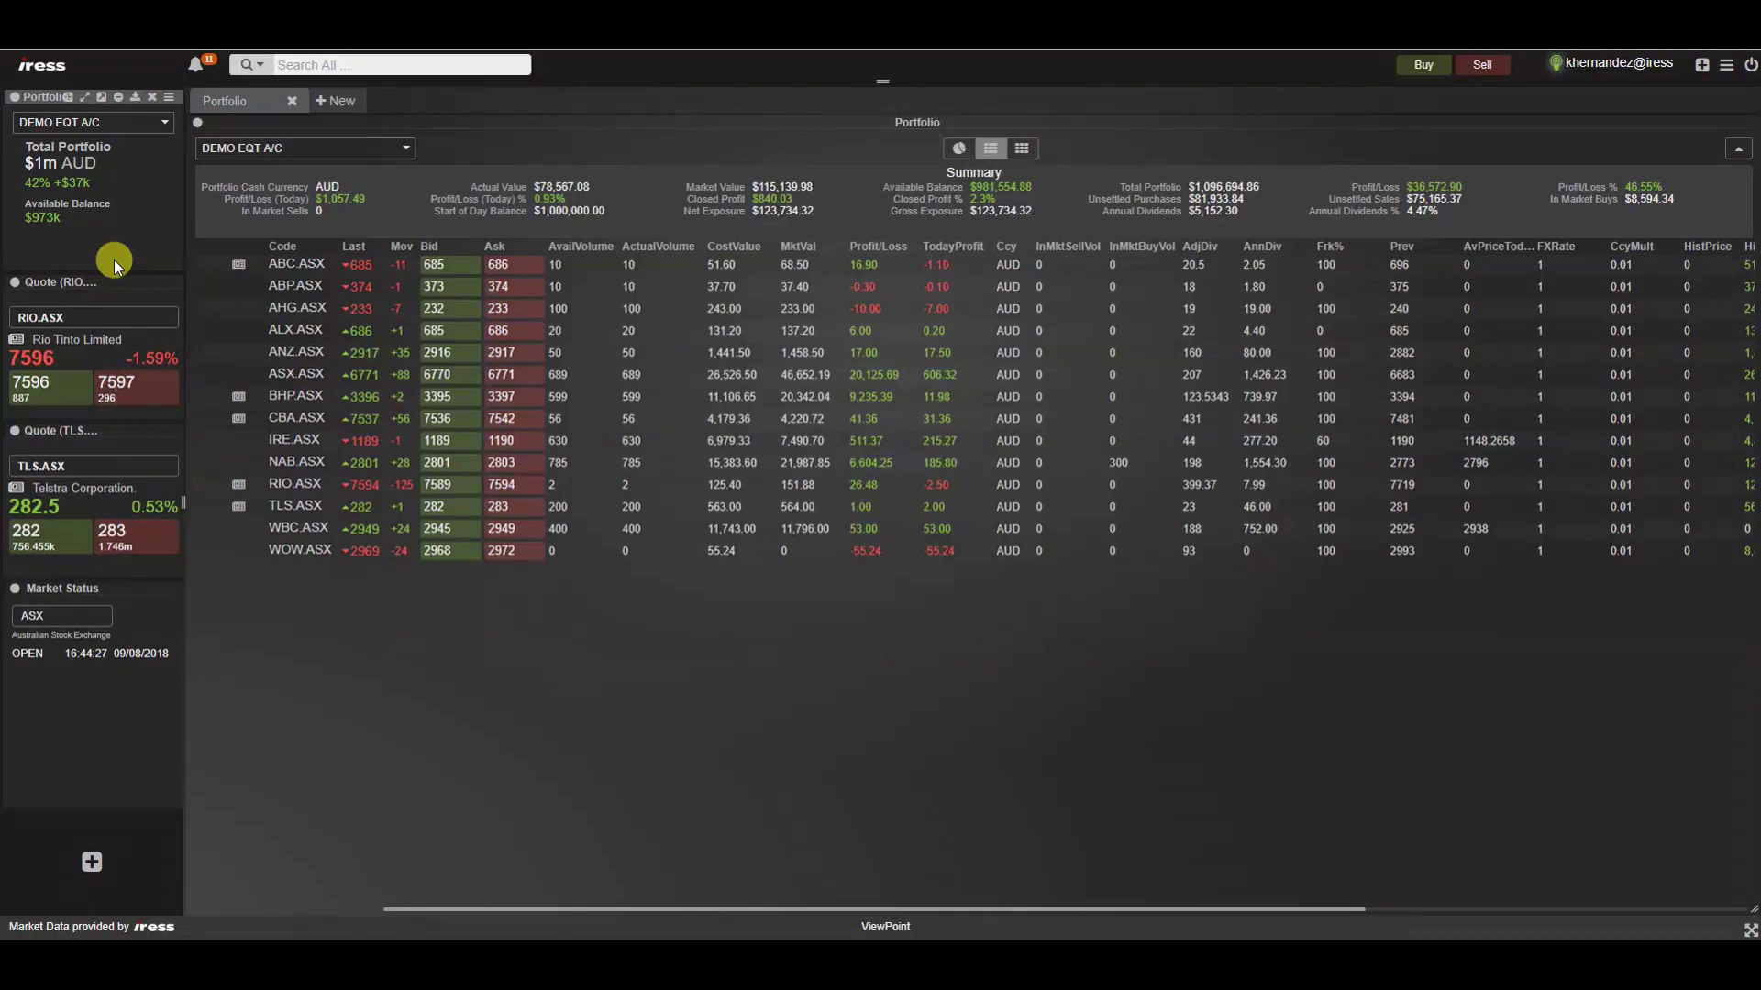
pyautogui.click(334, 103)
pyautogui.click(255, 101)
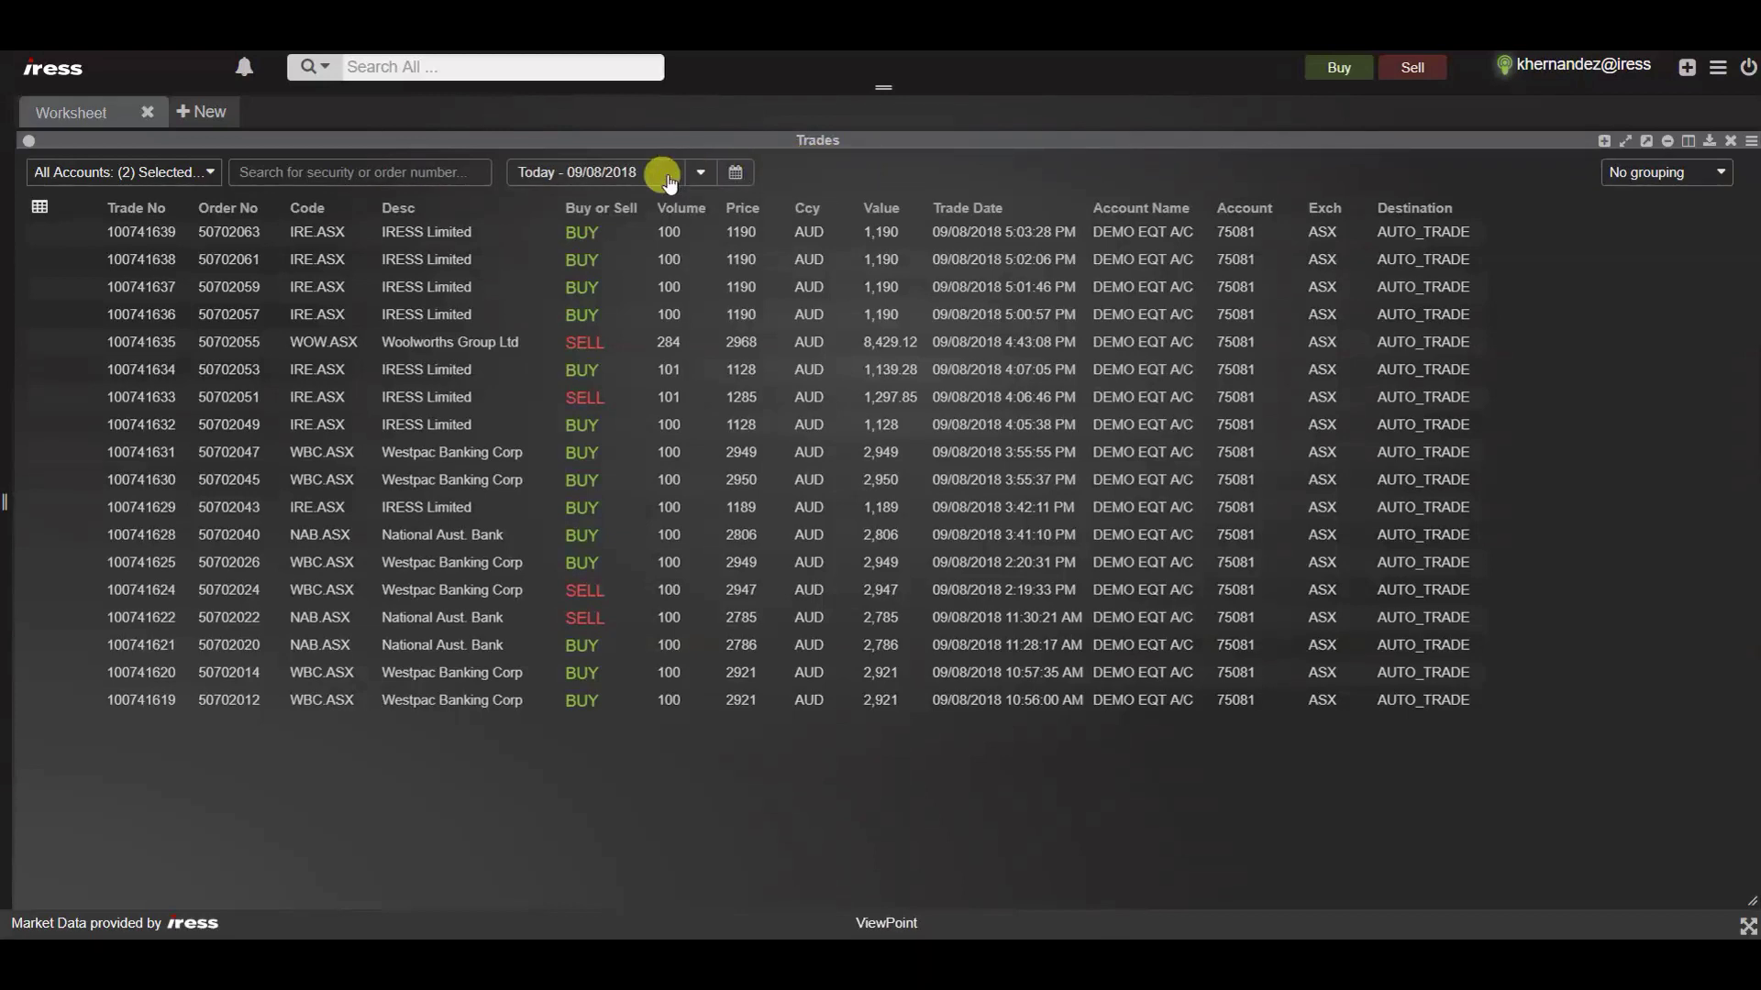
# Filter the Trades list from All Accounts down to only DEMO EQT A/C
pyautogui.click(211, 174)
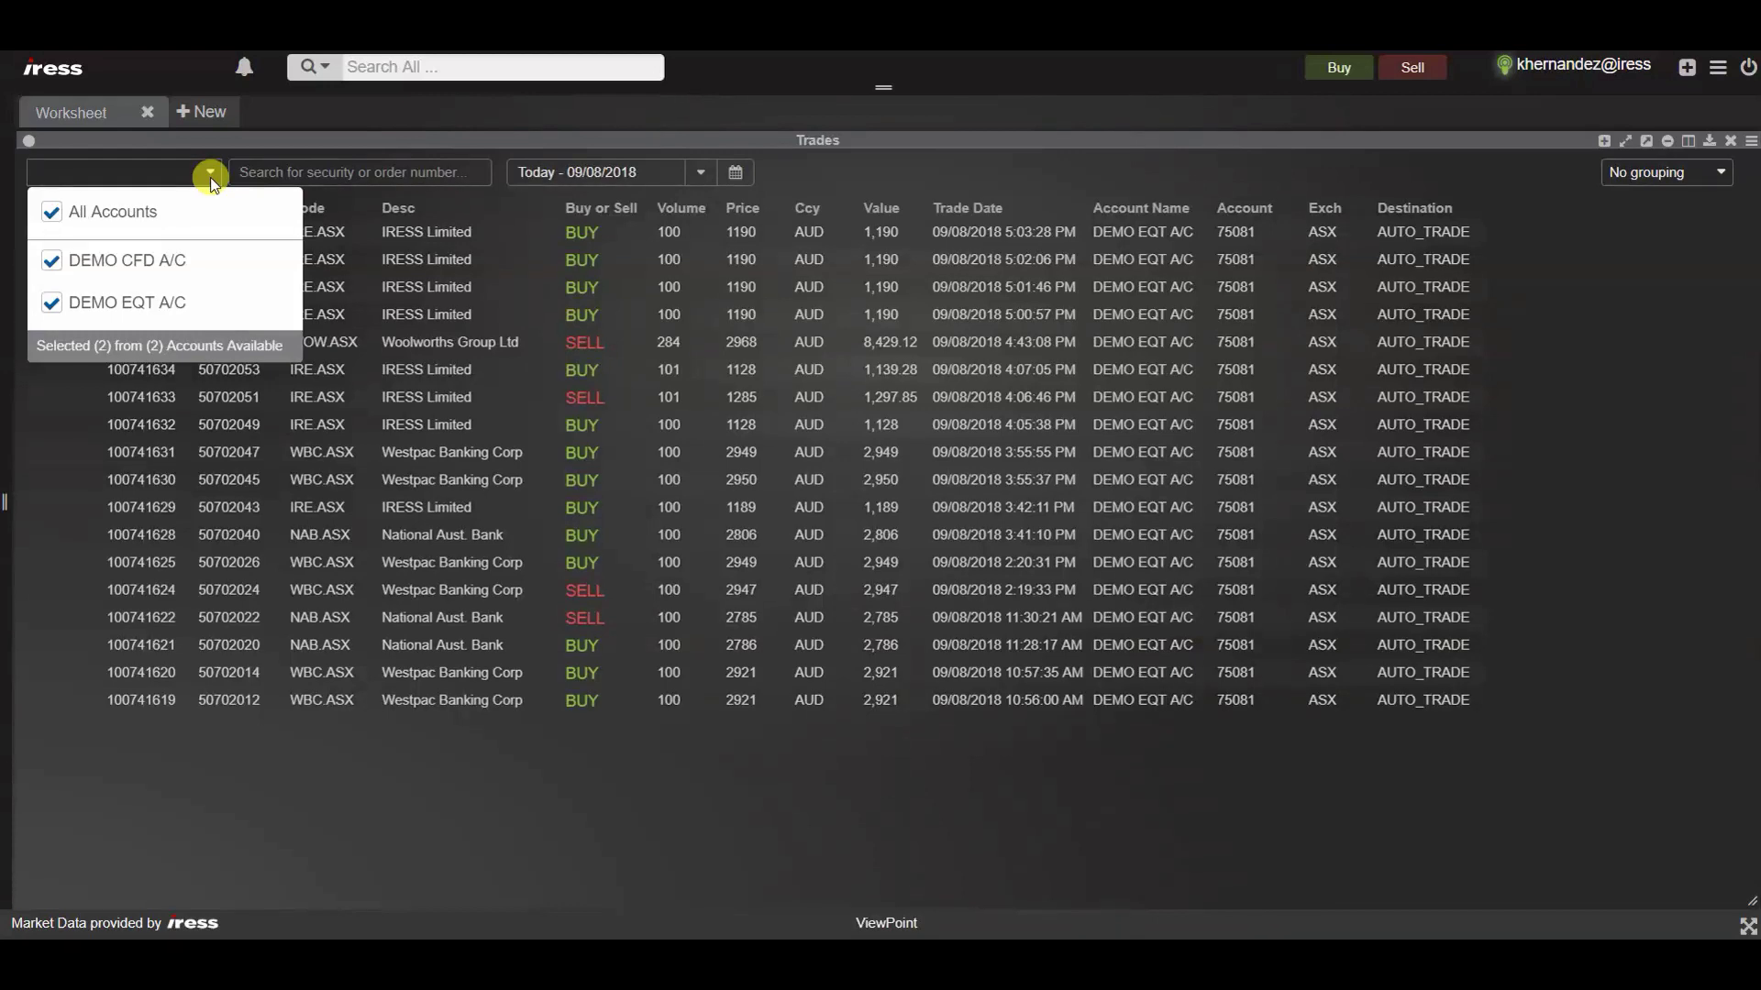
pyautogui.click(51, 212)
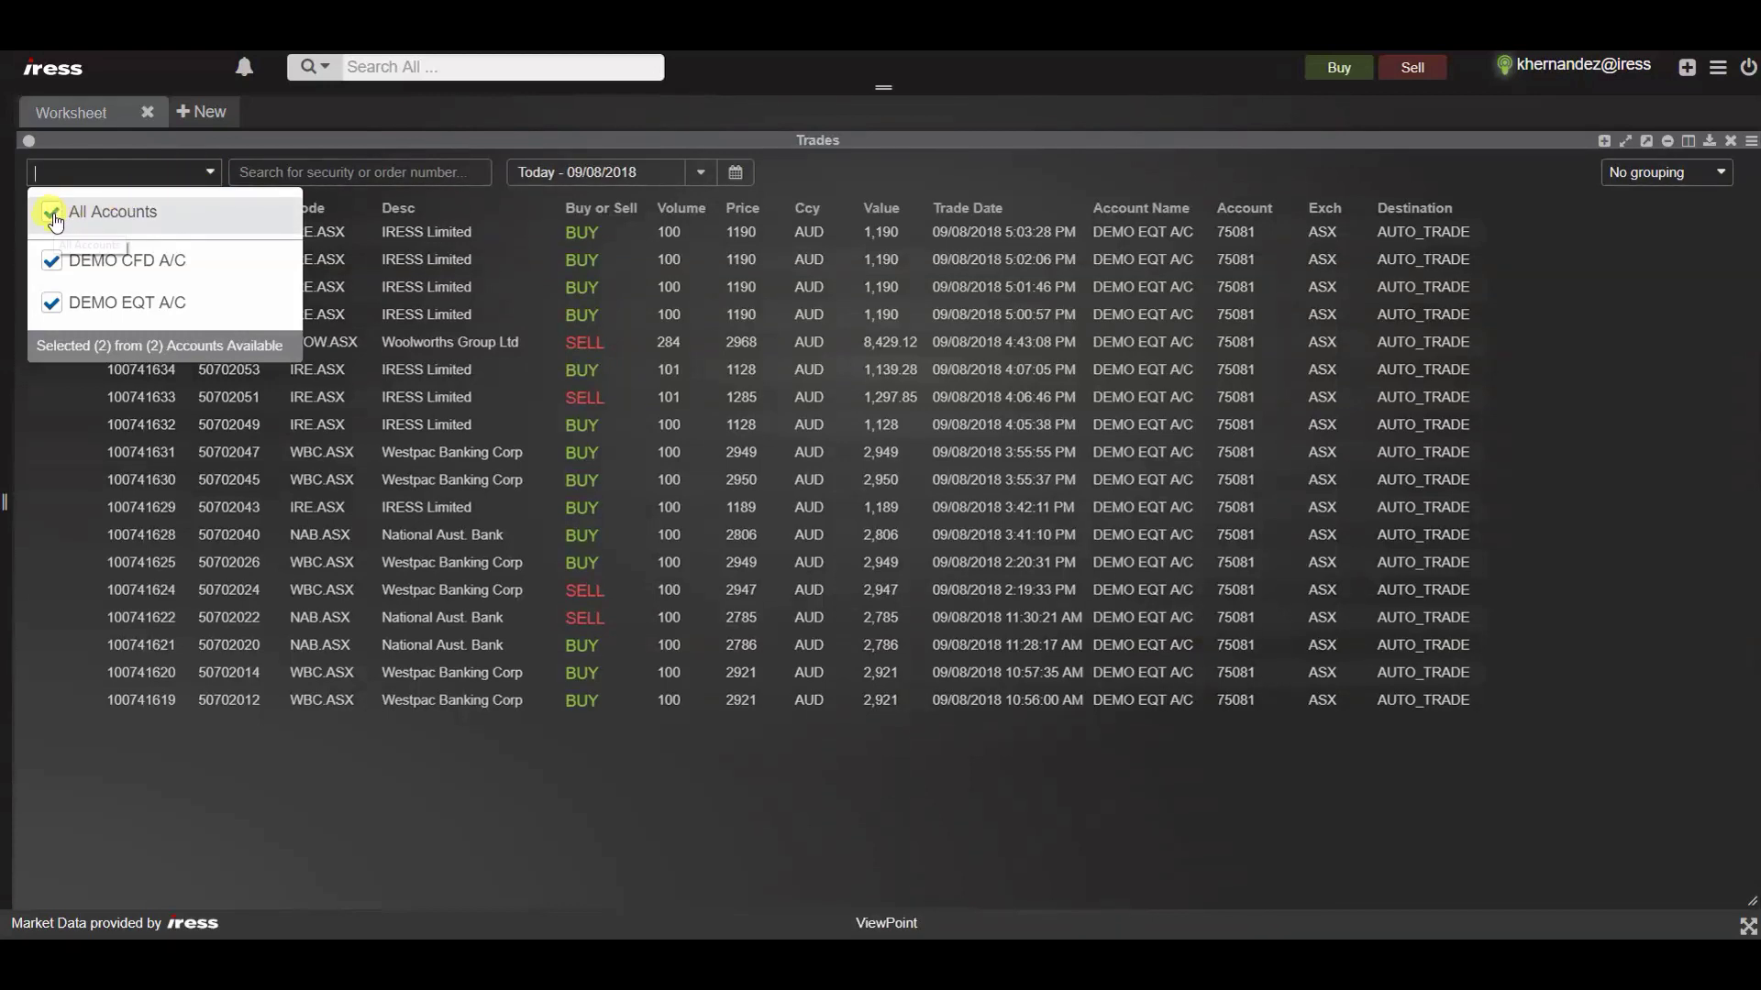
pyautogui.click(53, 310)
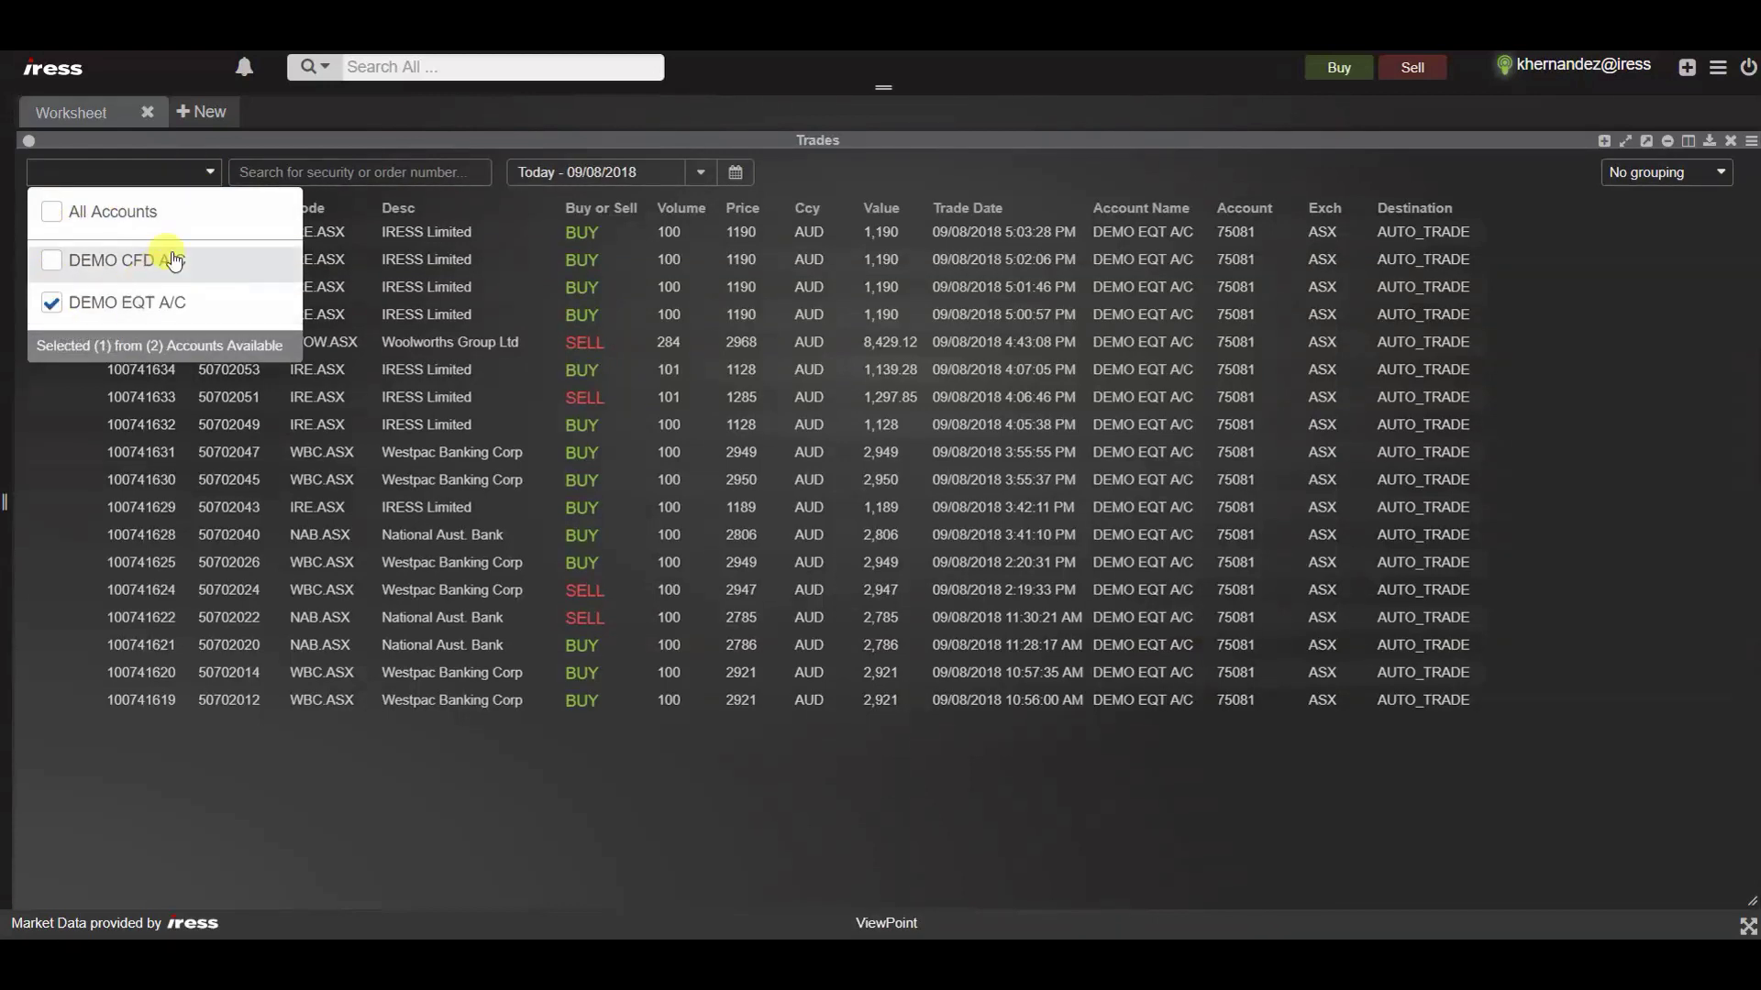
pyautogui.click(209, 169)
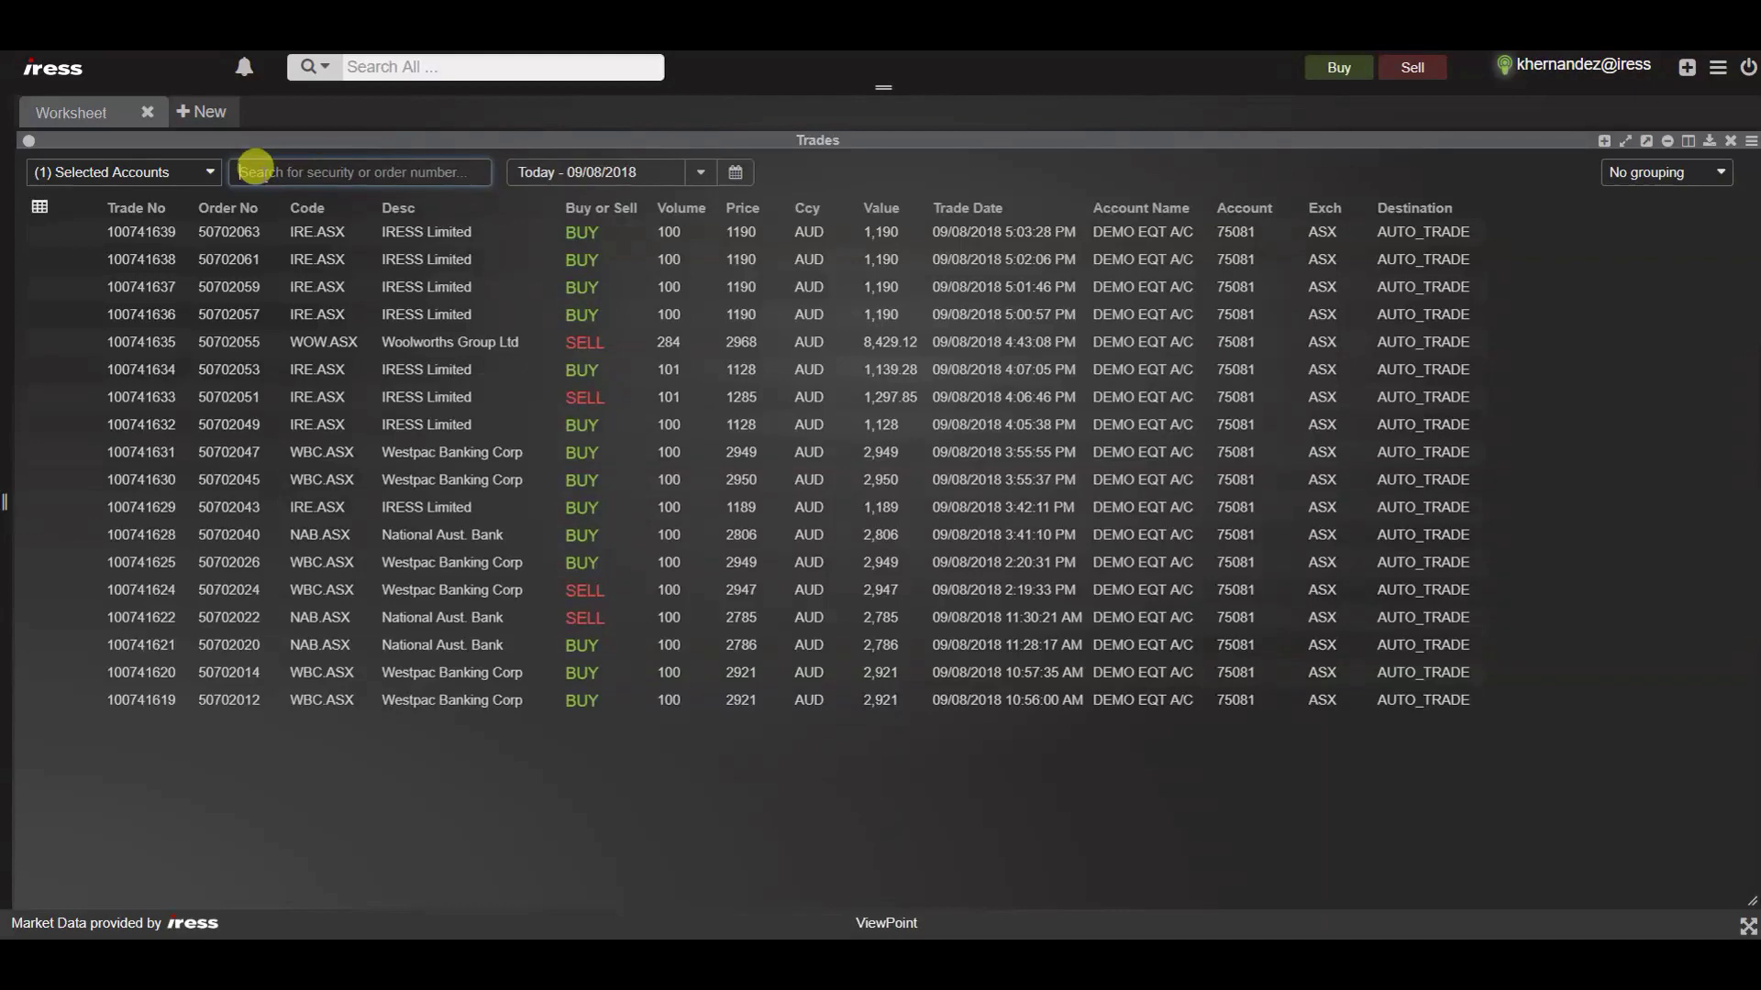
# Search IRE.ASX, then replace it with order 50702063 to view that single trade
pyautogui.click(264, 169)
pyautogui.write('IRE.ASX')
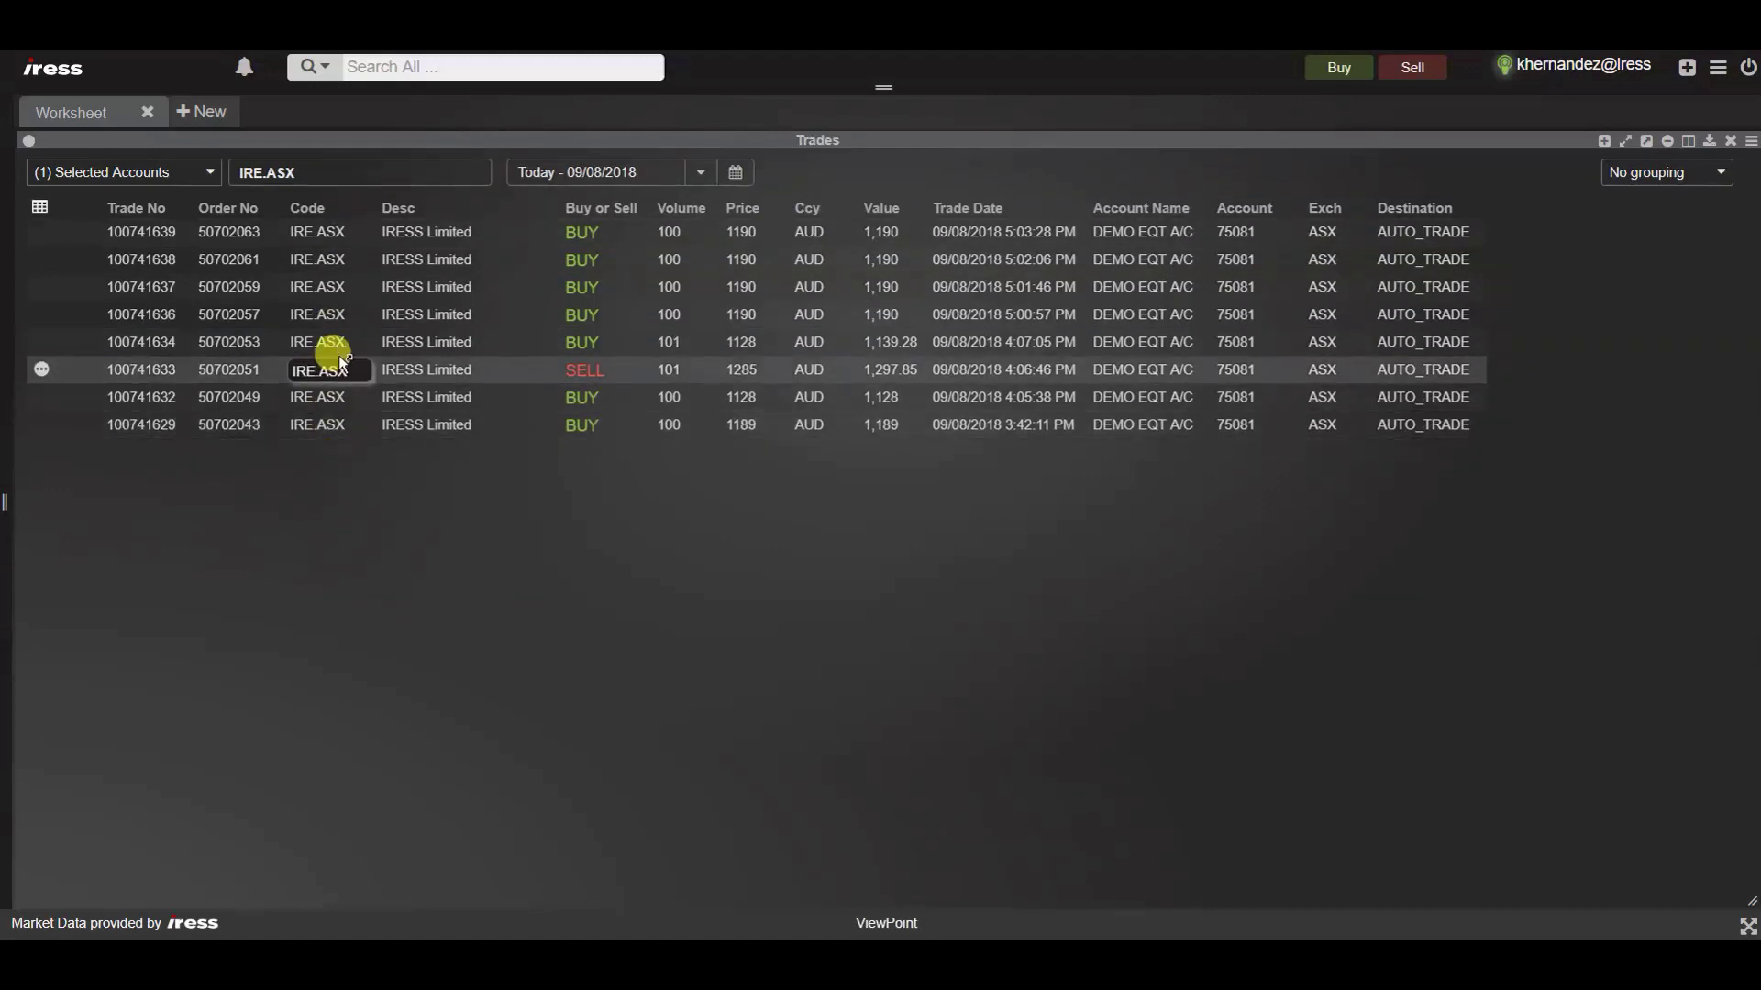
pyautogui.click(332, 173)
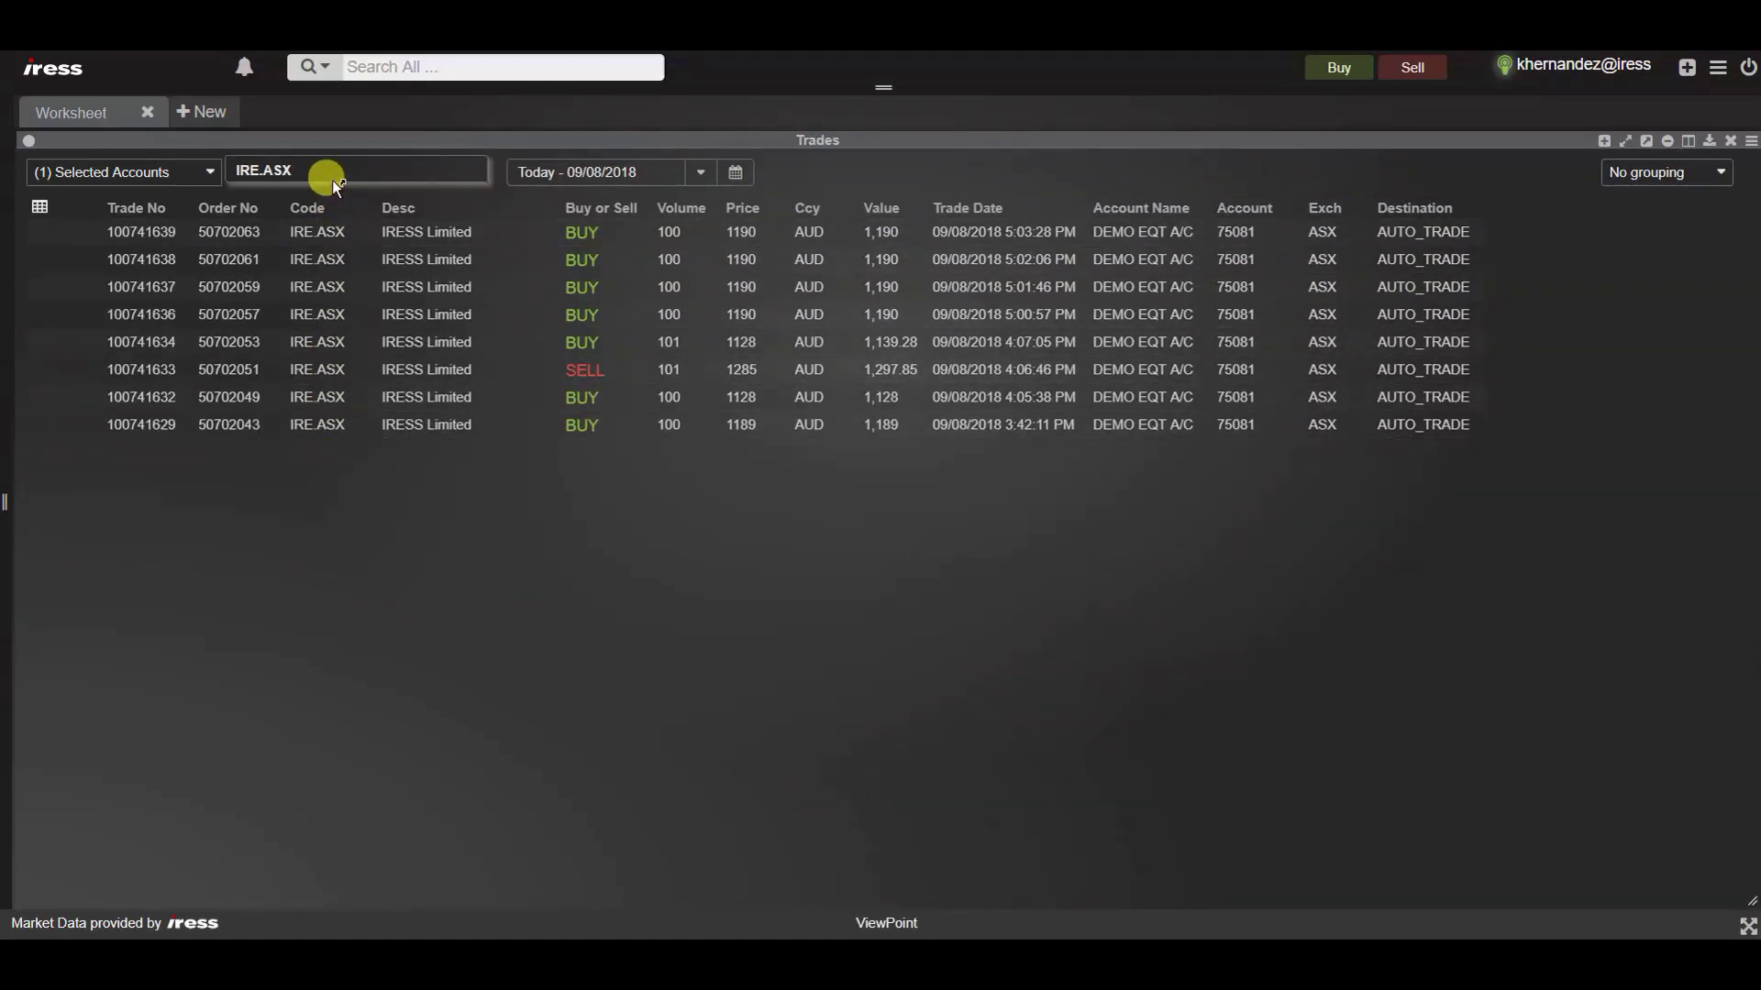
pyautogui.doubleClick(332, 173)
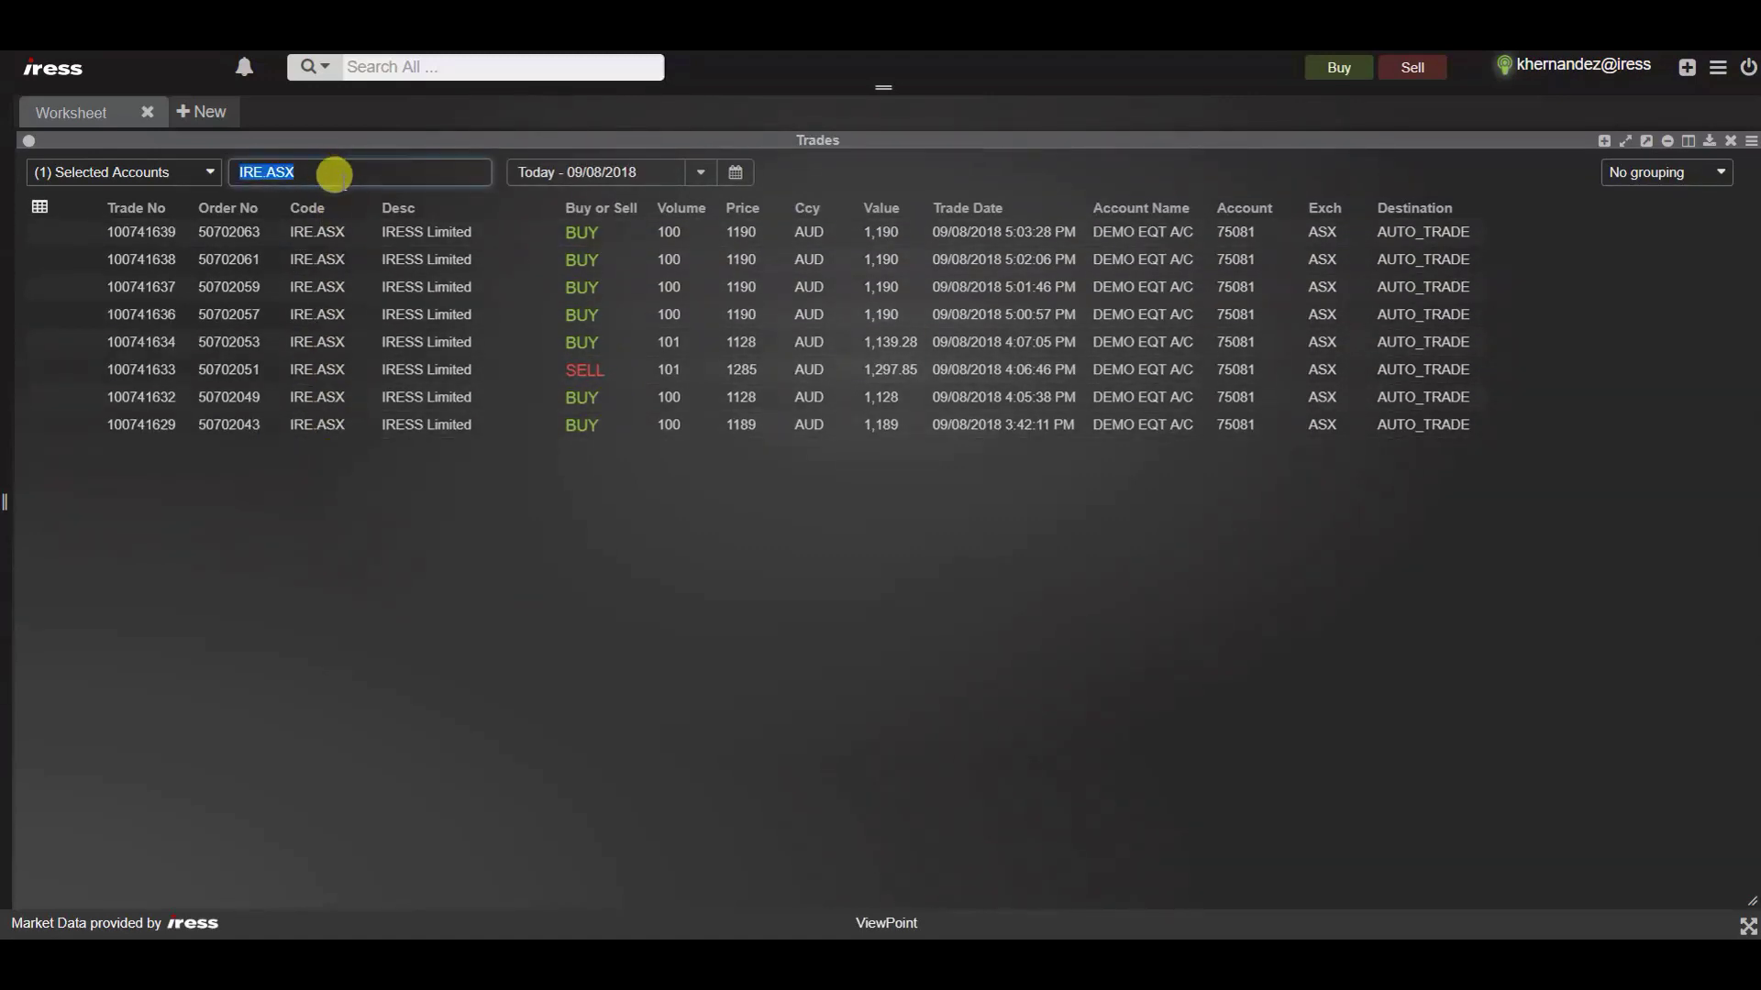
pyautogui.write('507')
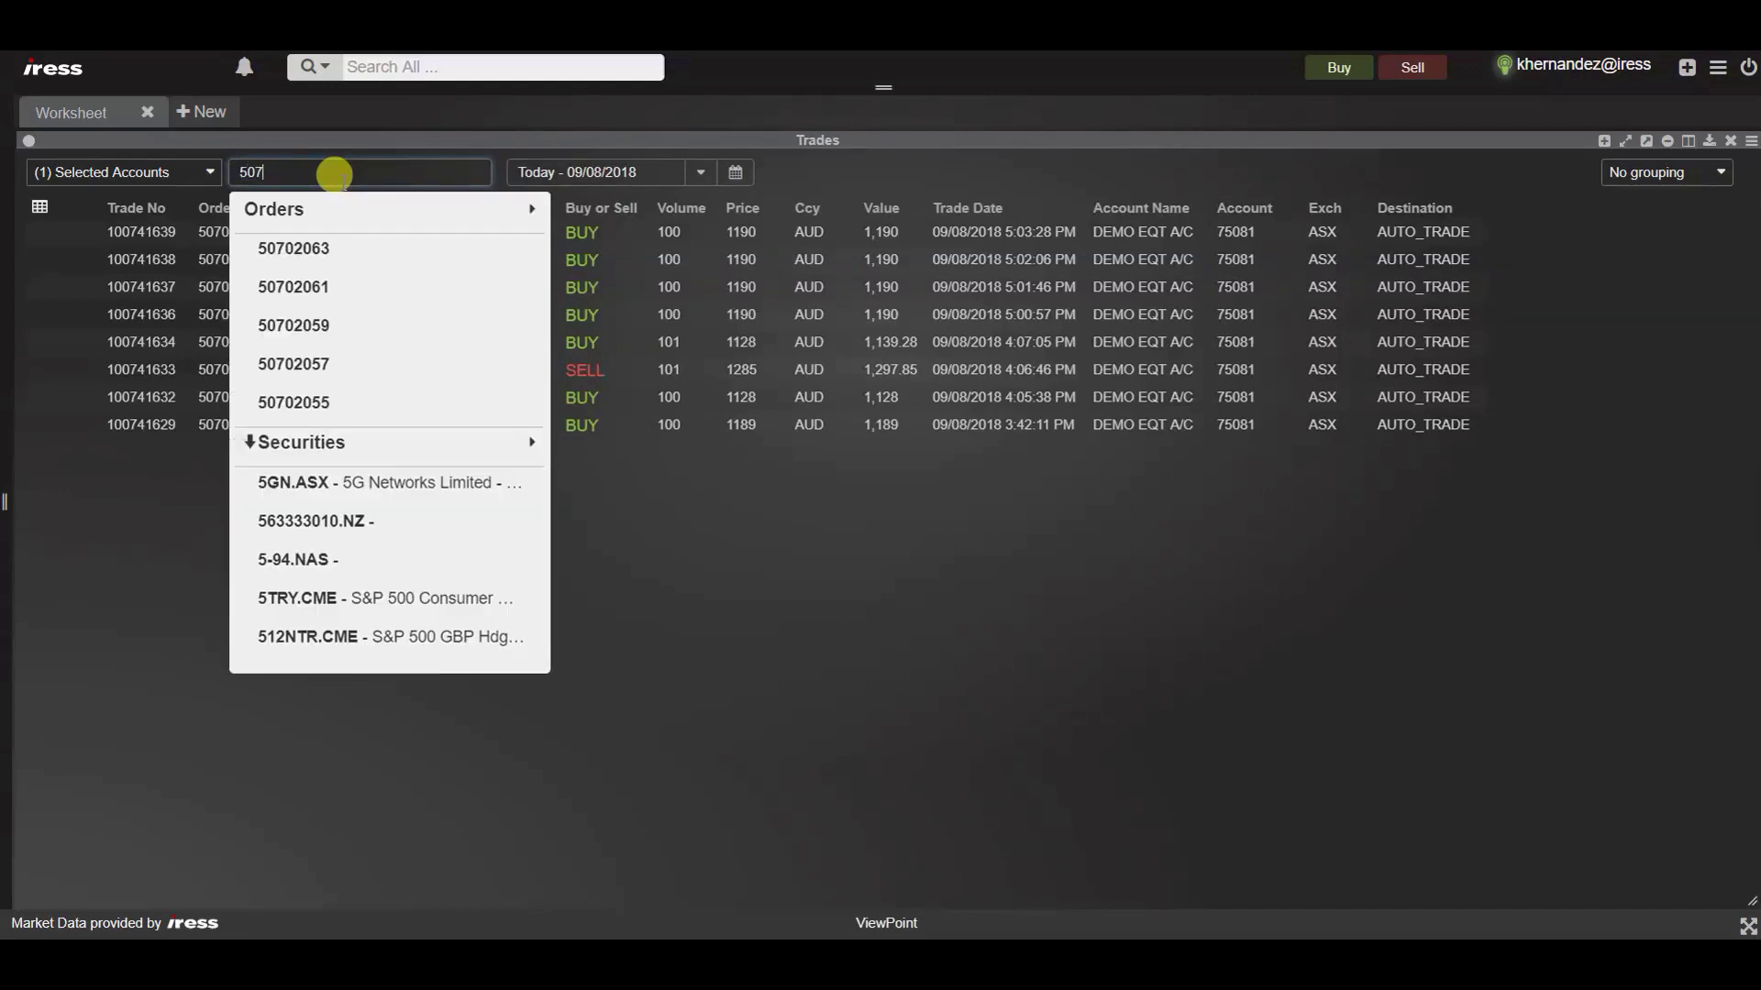
pyautogui.write('02')
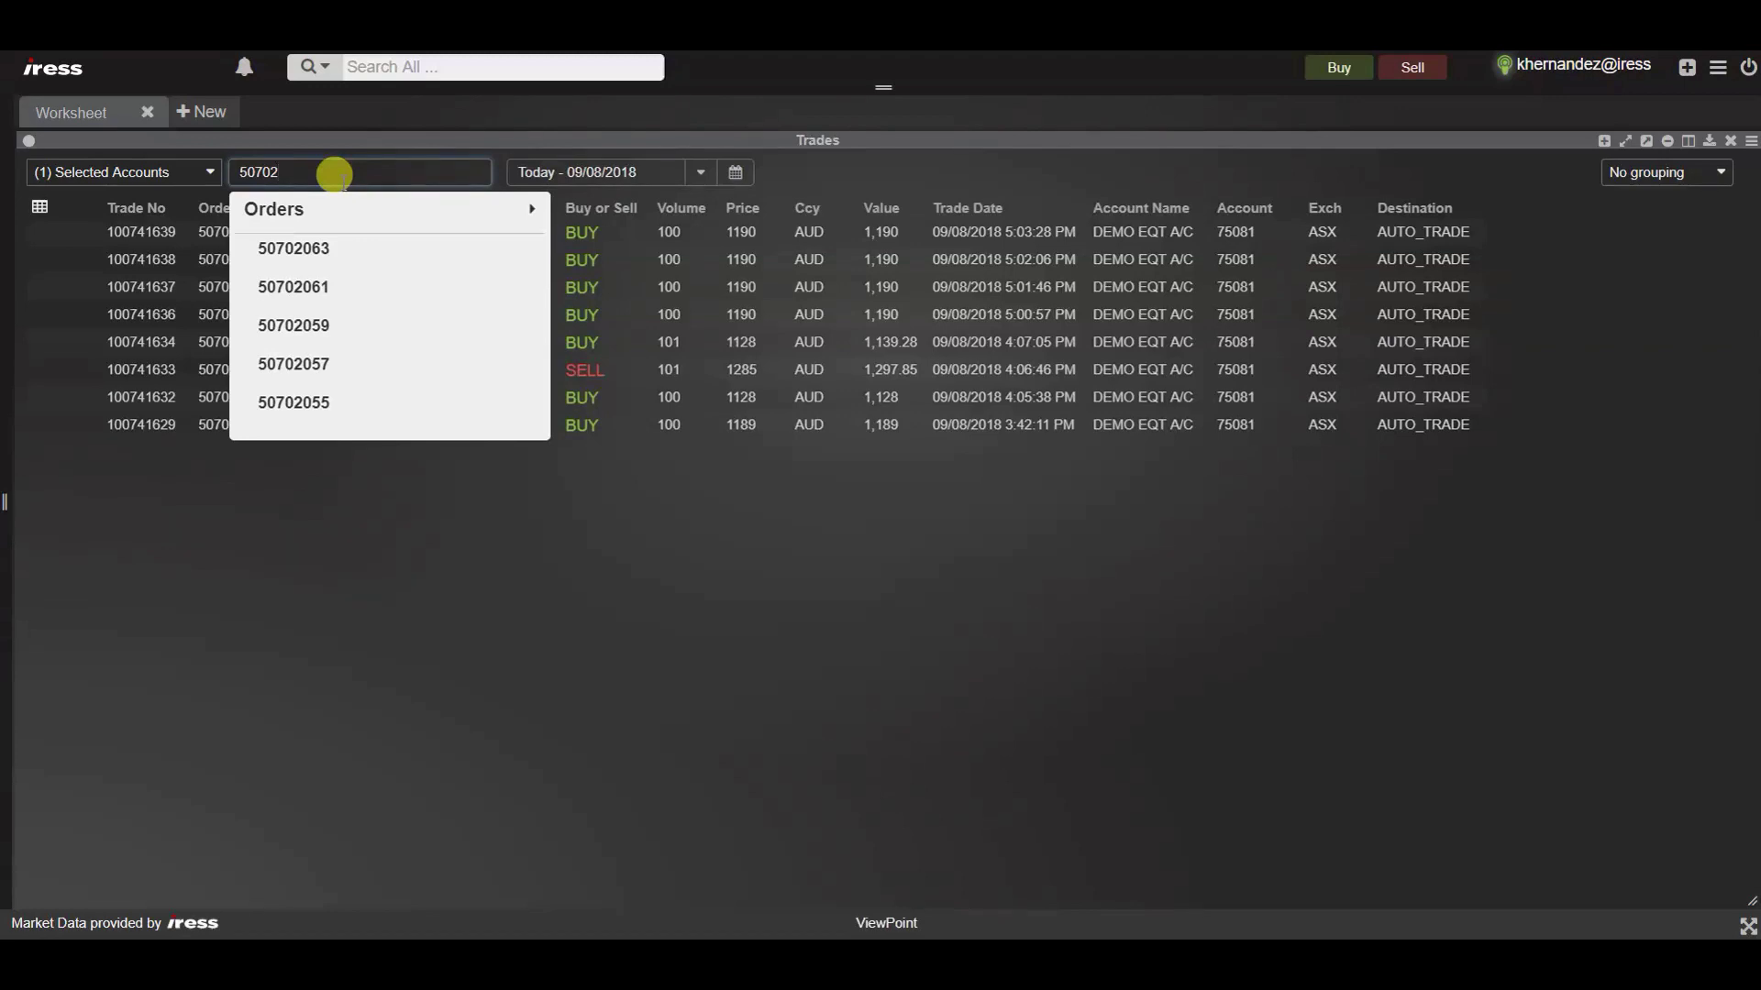
pyautogui.click(334, 245)
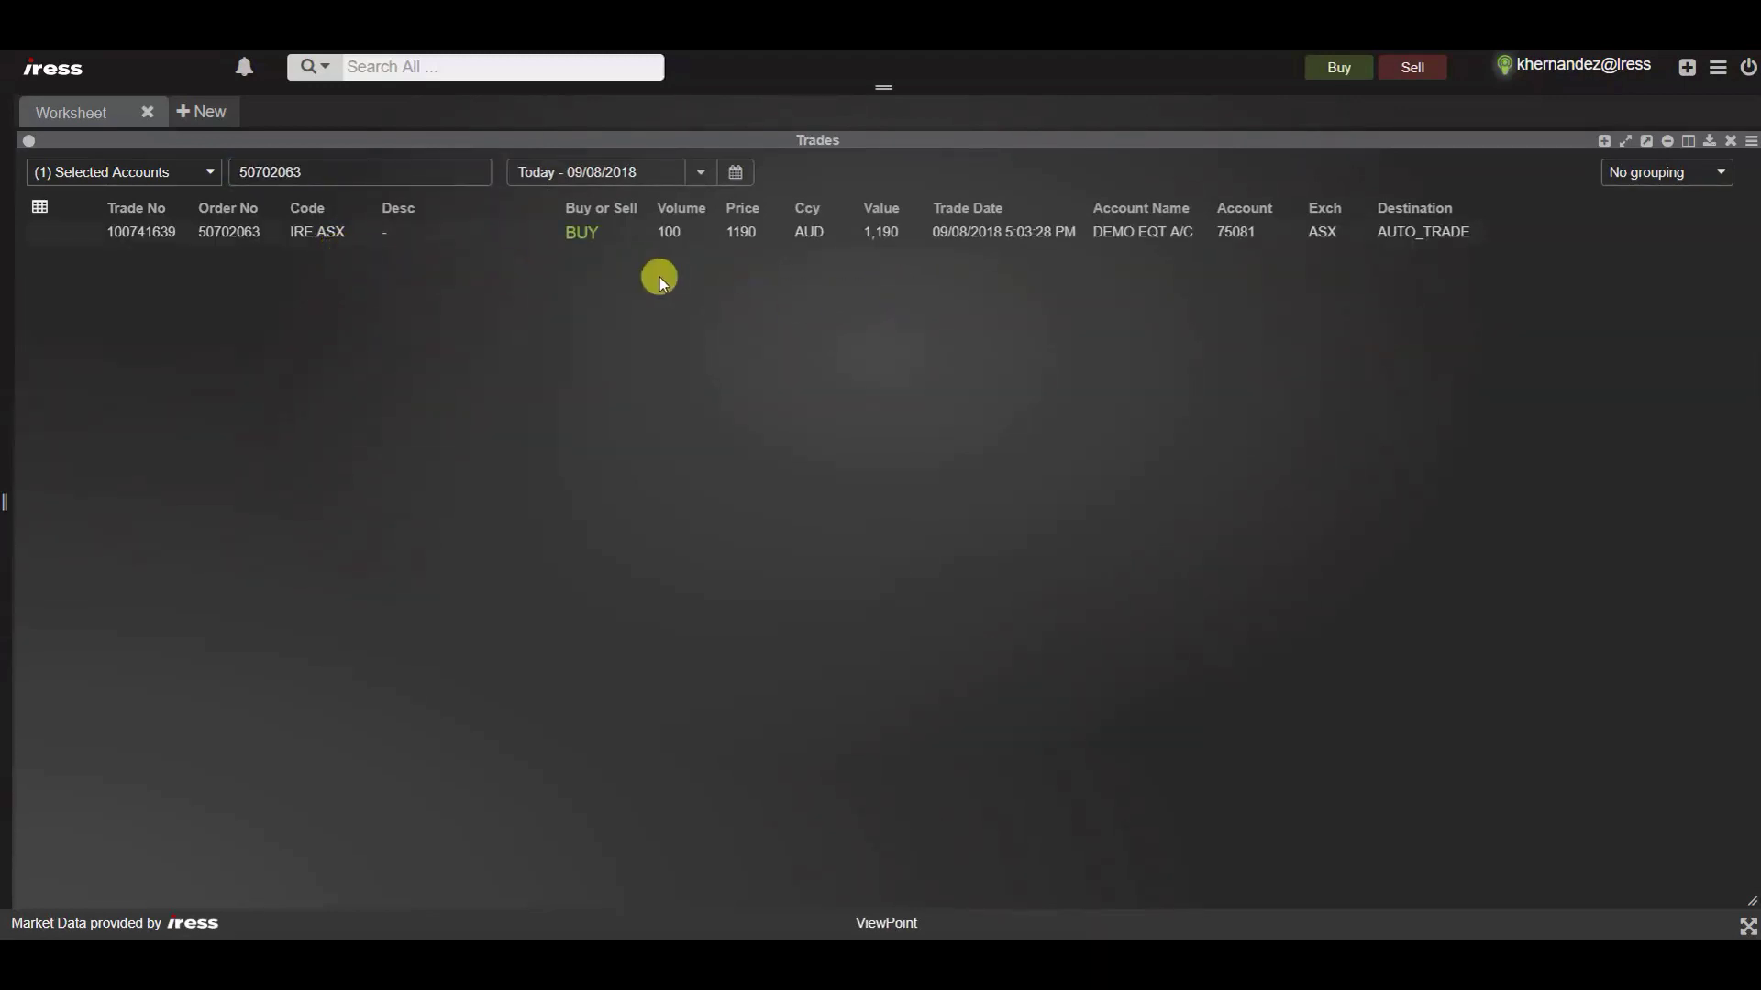
# Clear the order number filter and search by security IRE.ASX again
pyautogui.doubleClick(371, 171)
pyautogui.press('BackSpace')
pyautogui.write('IRE.ASX')
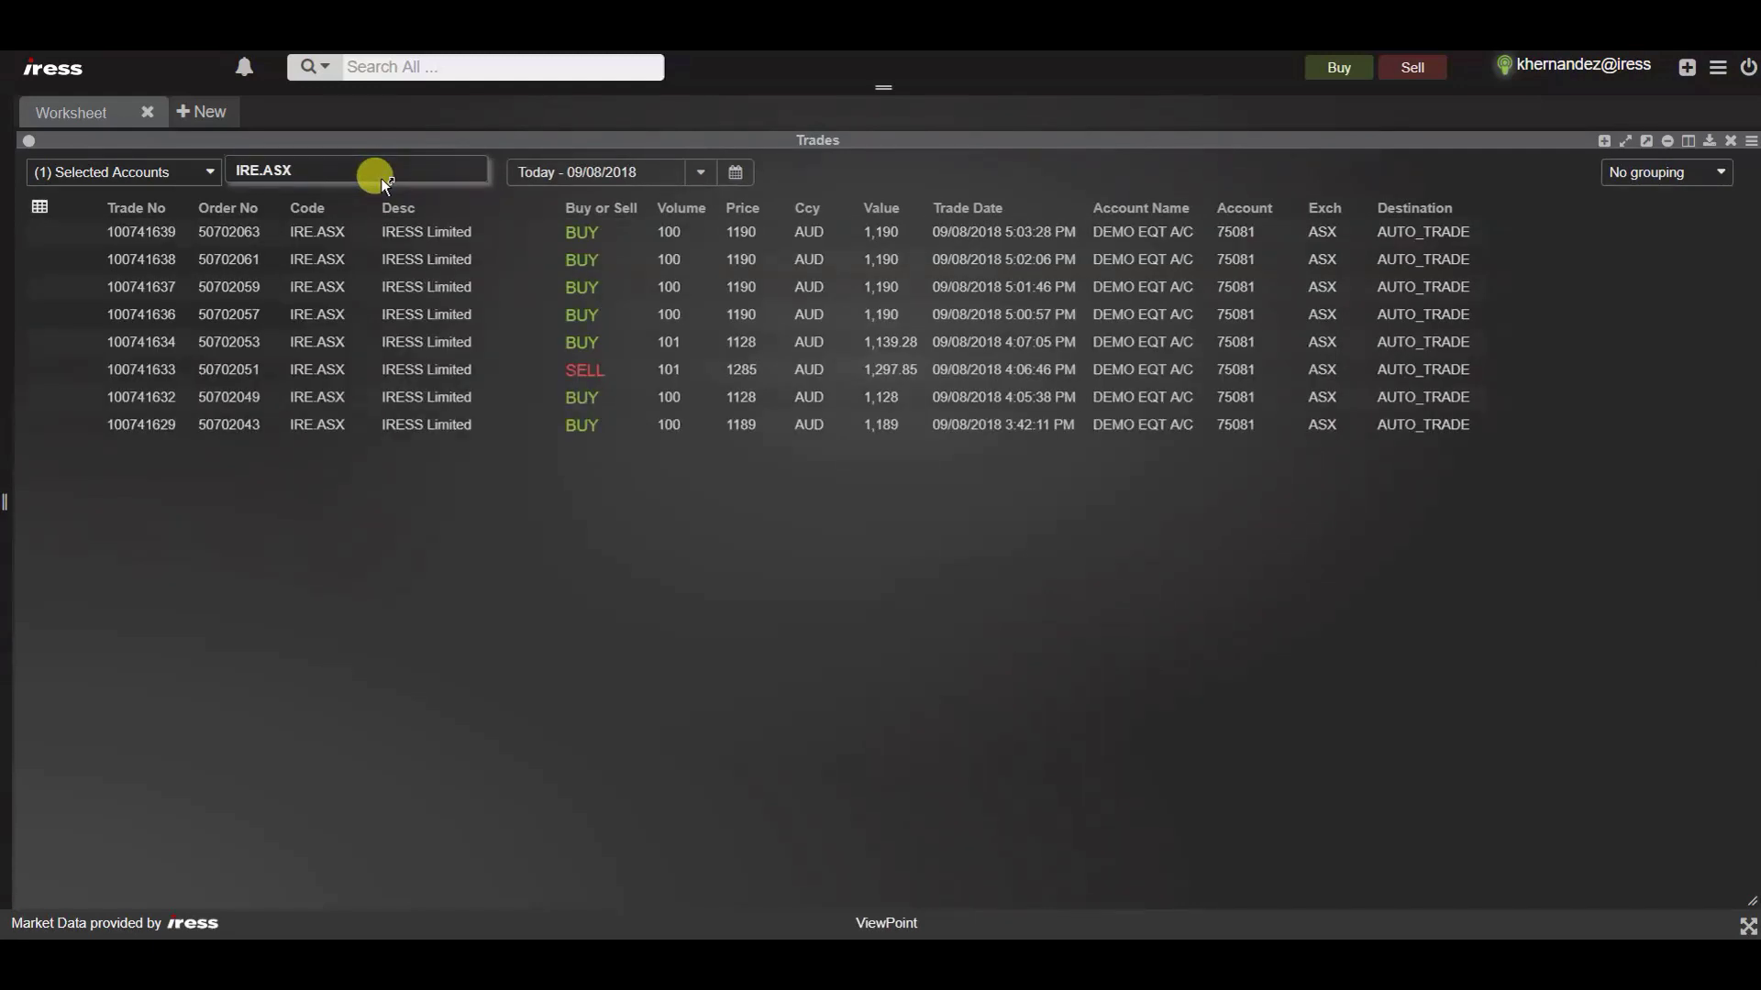
# Set the trade date range to start on 8 August 2018 through 09/08/2018
pyautogui.click(704, 173)
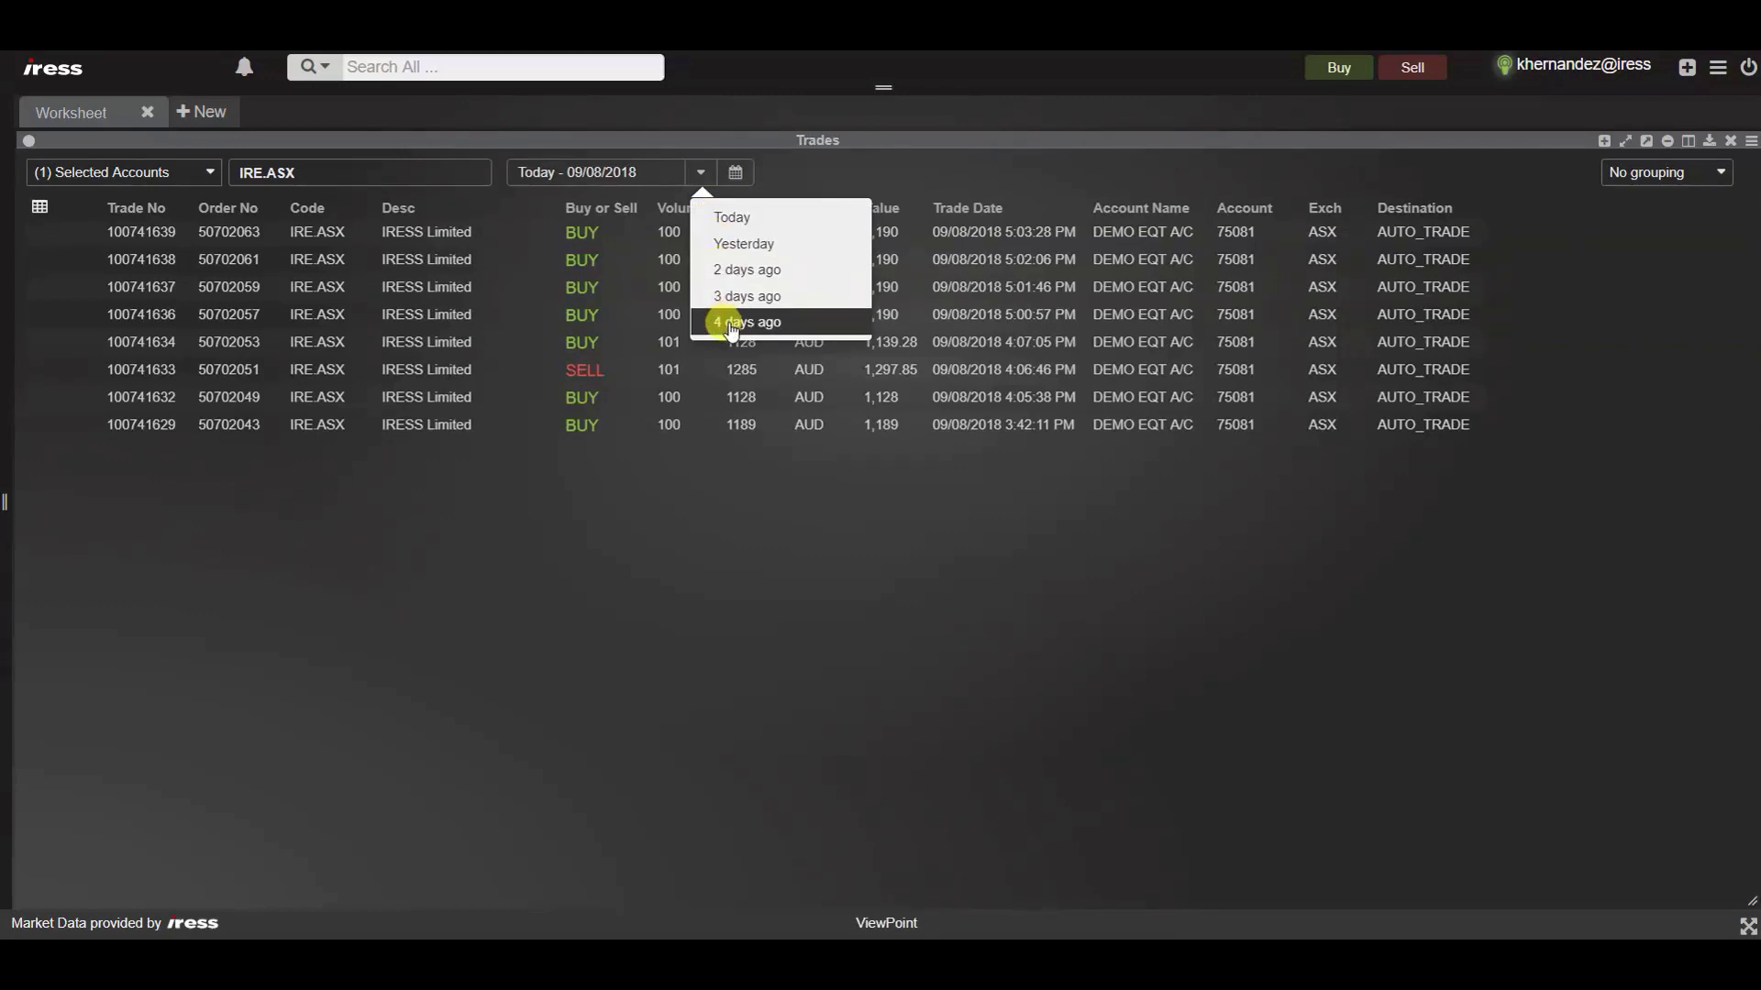
pyautogui.click(737, 176)
pyautogui.click(738, 176)
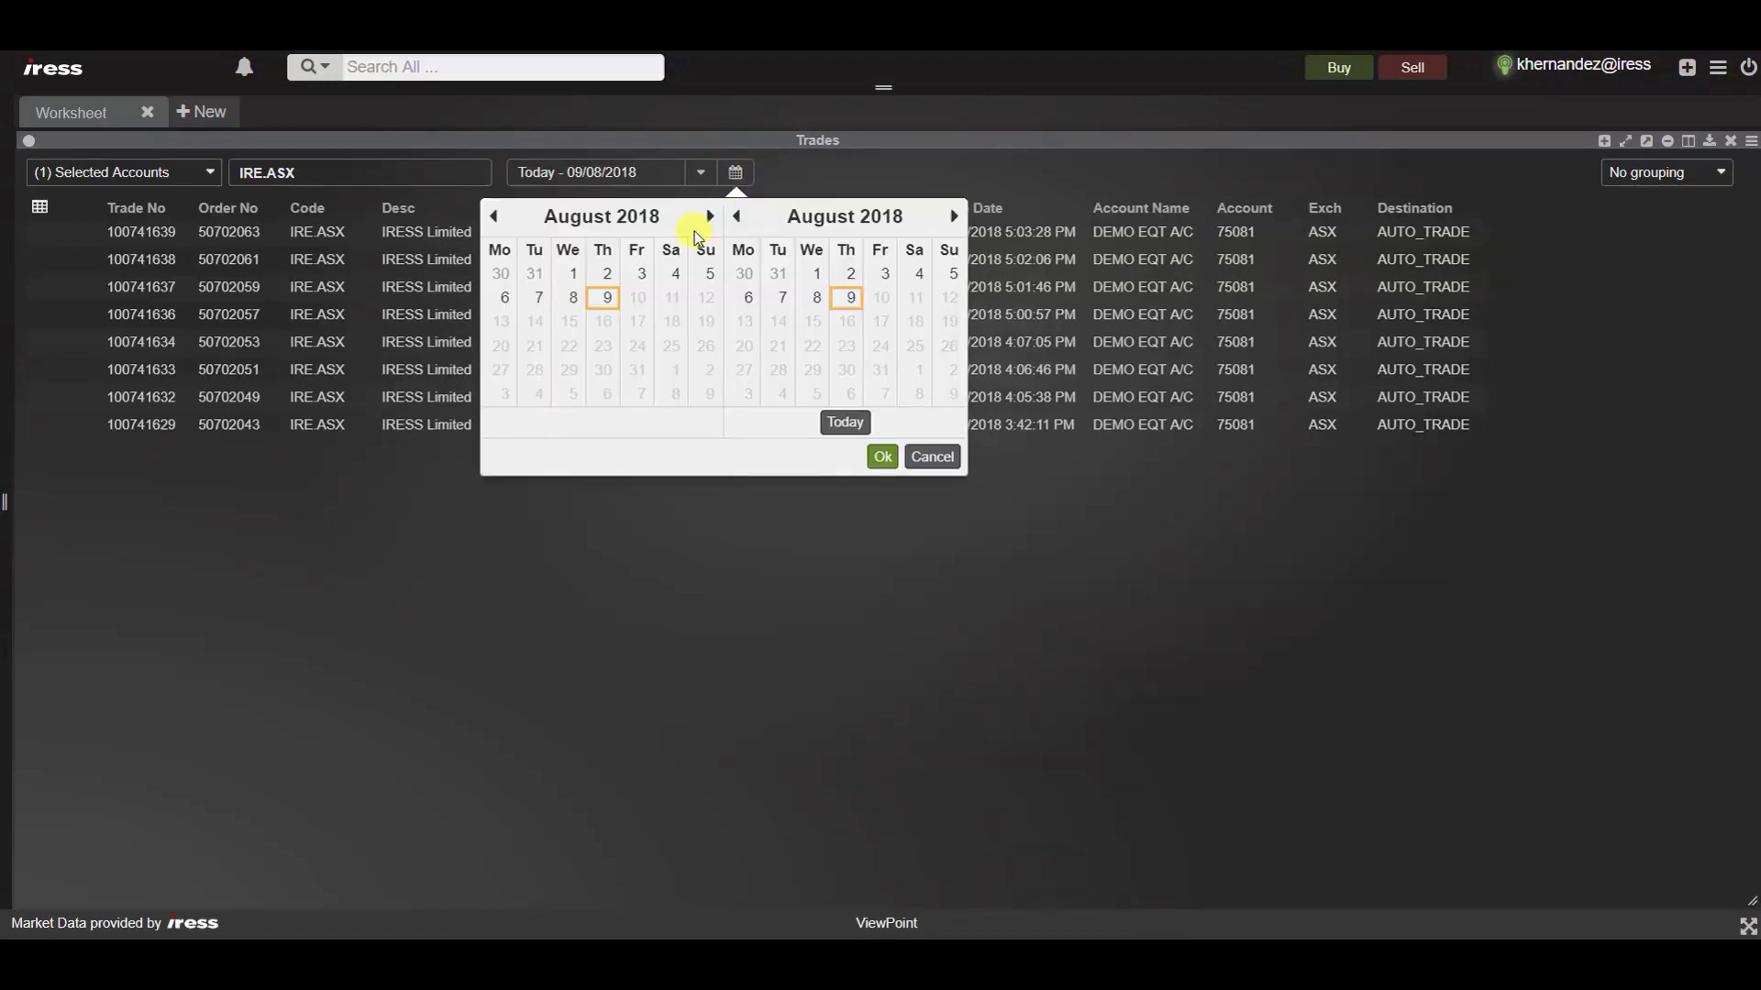
pyautogui.click(575, 303)
pyautogui.click(882, 457)
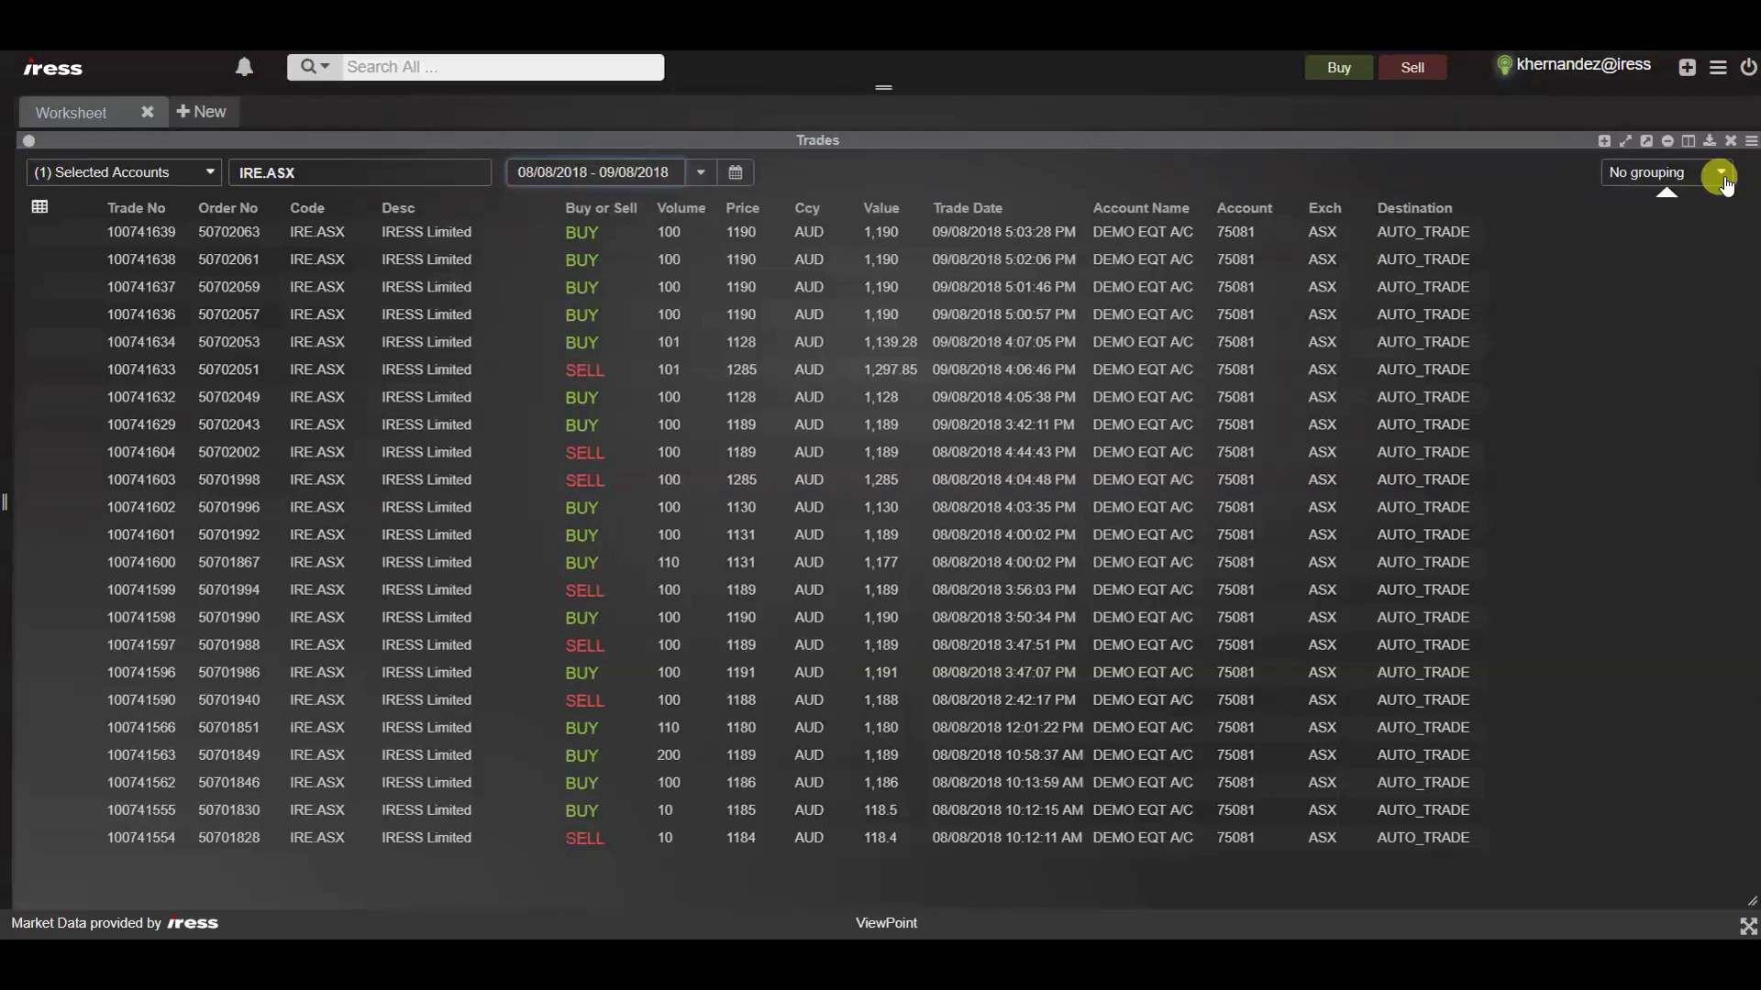
pyautogui.click(1722, 177)
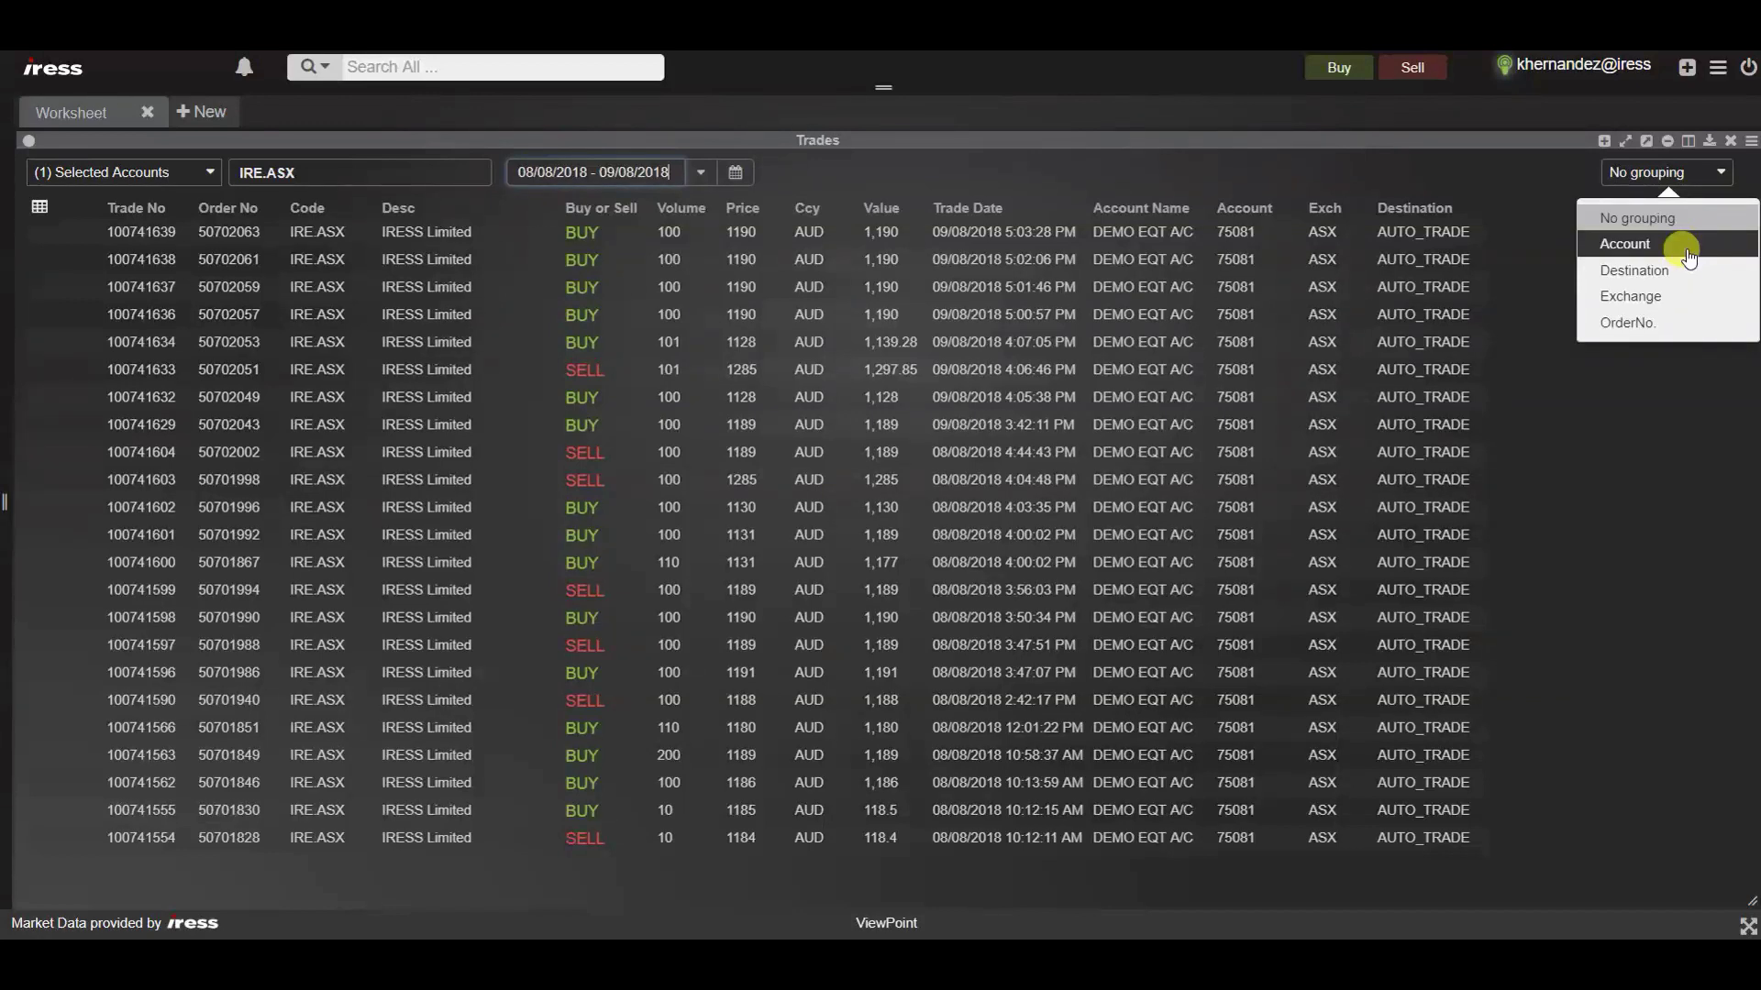
pyautogui.click(1697, 326)
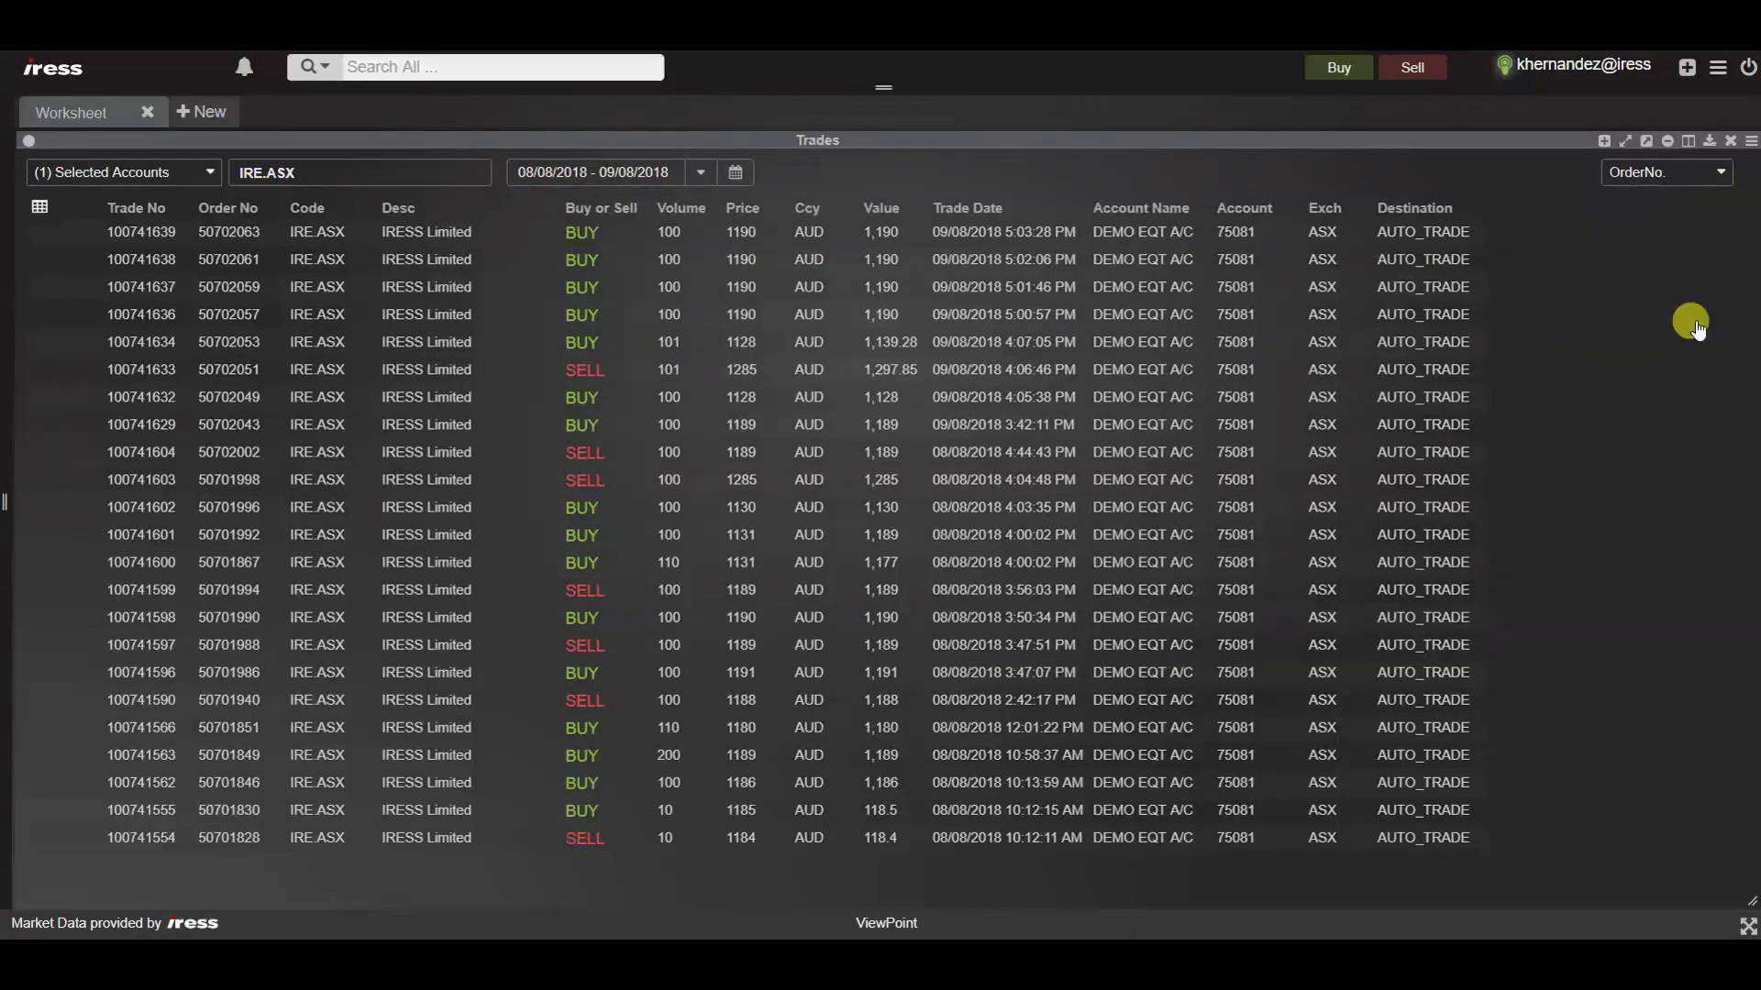
pyautogui.click(1676, 190)
pyautogui.click(1684, 301)
pyautogui.click(1675, 183)
pyautogui.click(1681, 267)
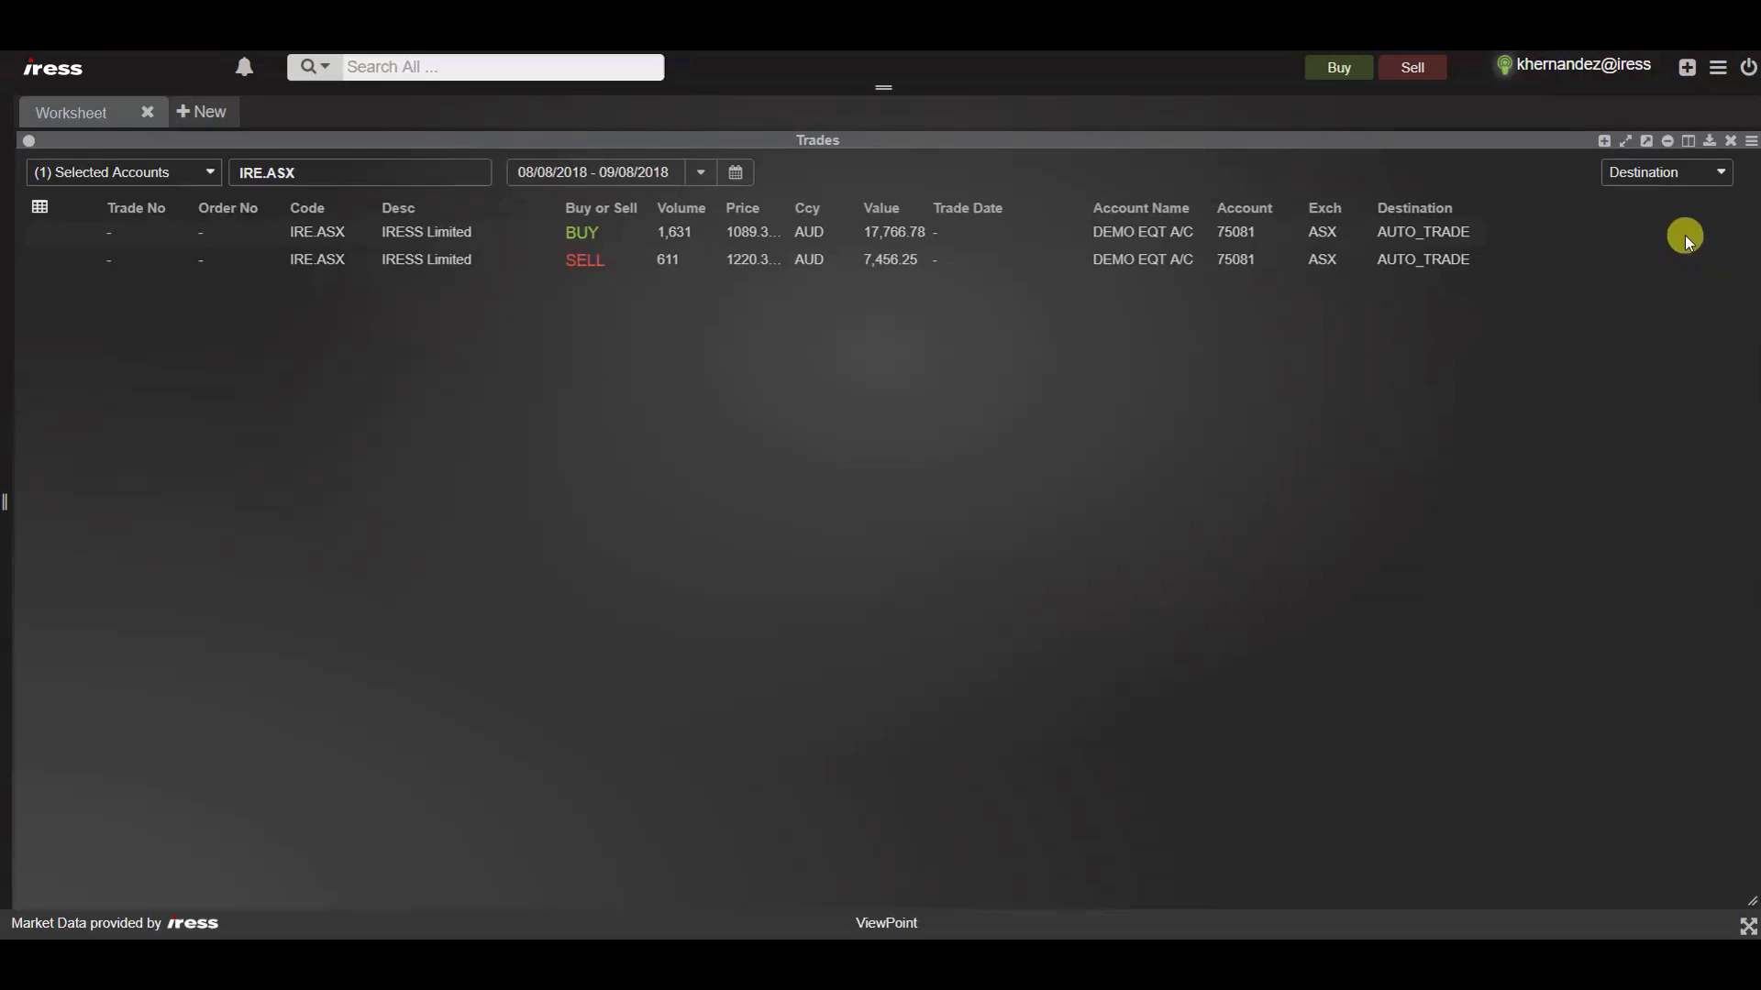
pyautogui.click(1666, 173)
pyautogui.click(1681, 202)
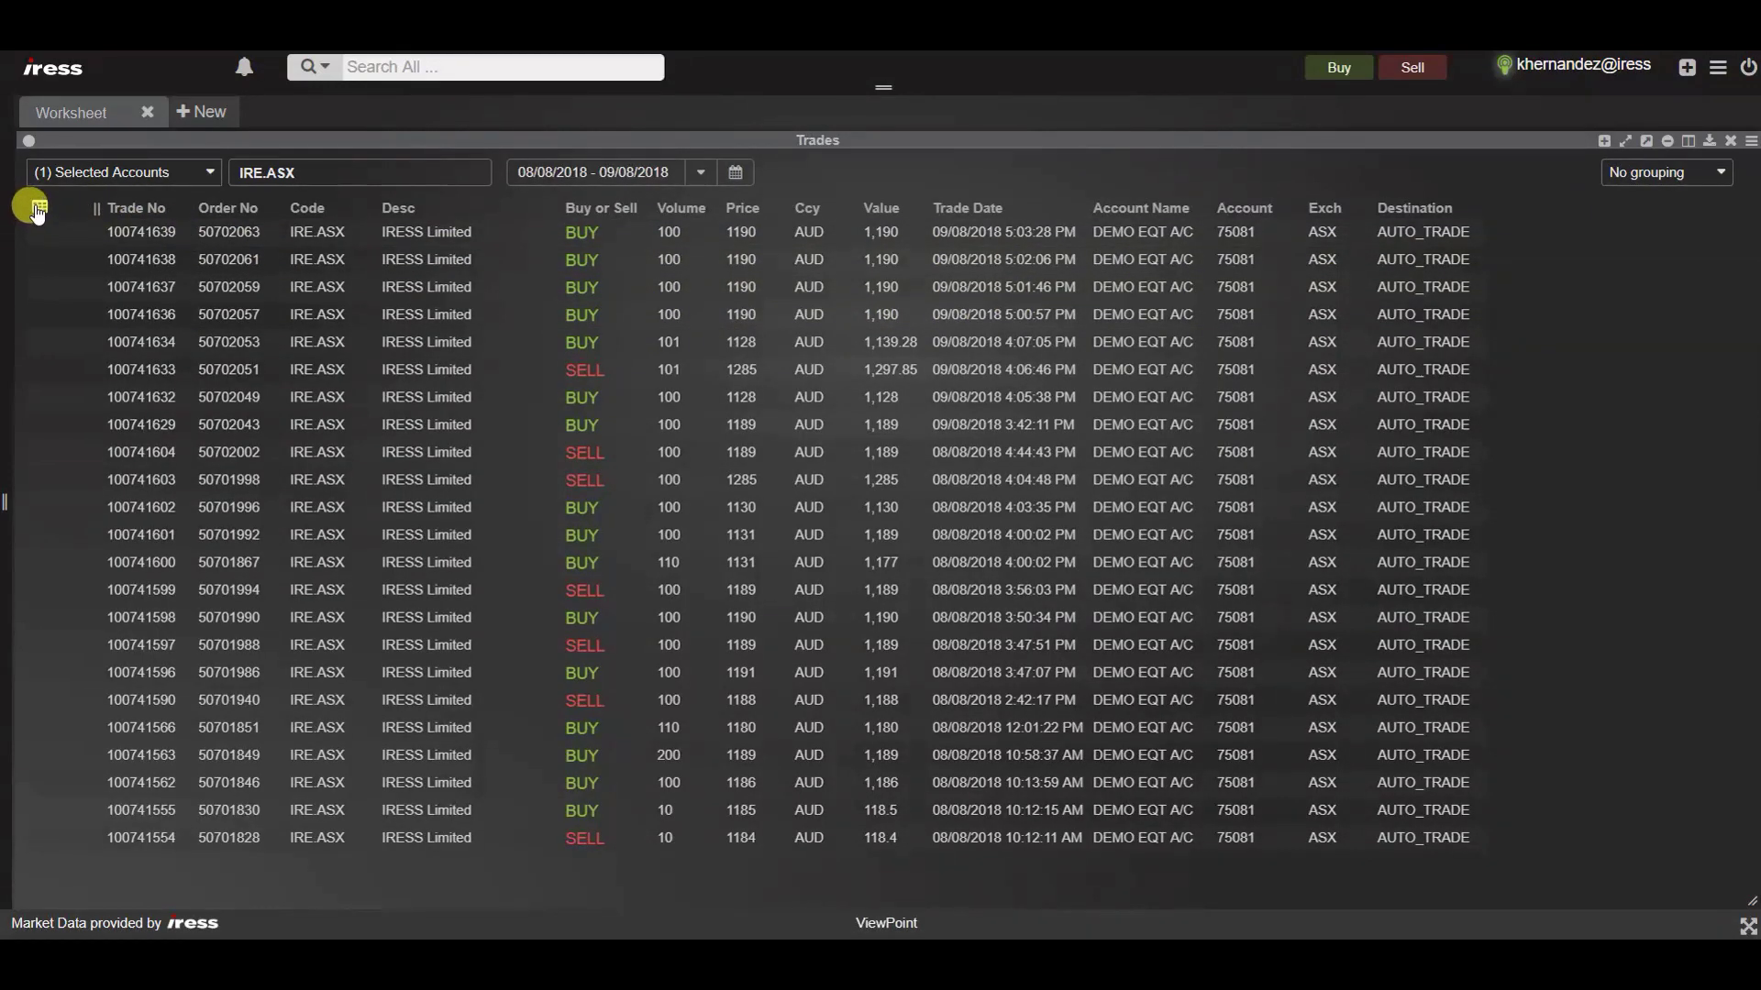
# Open Configure Table for Trades and select the Desc, XRef and Order No columns
pyautogui.click(38, 210)
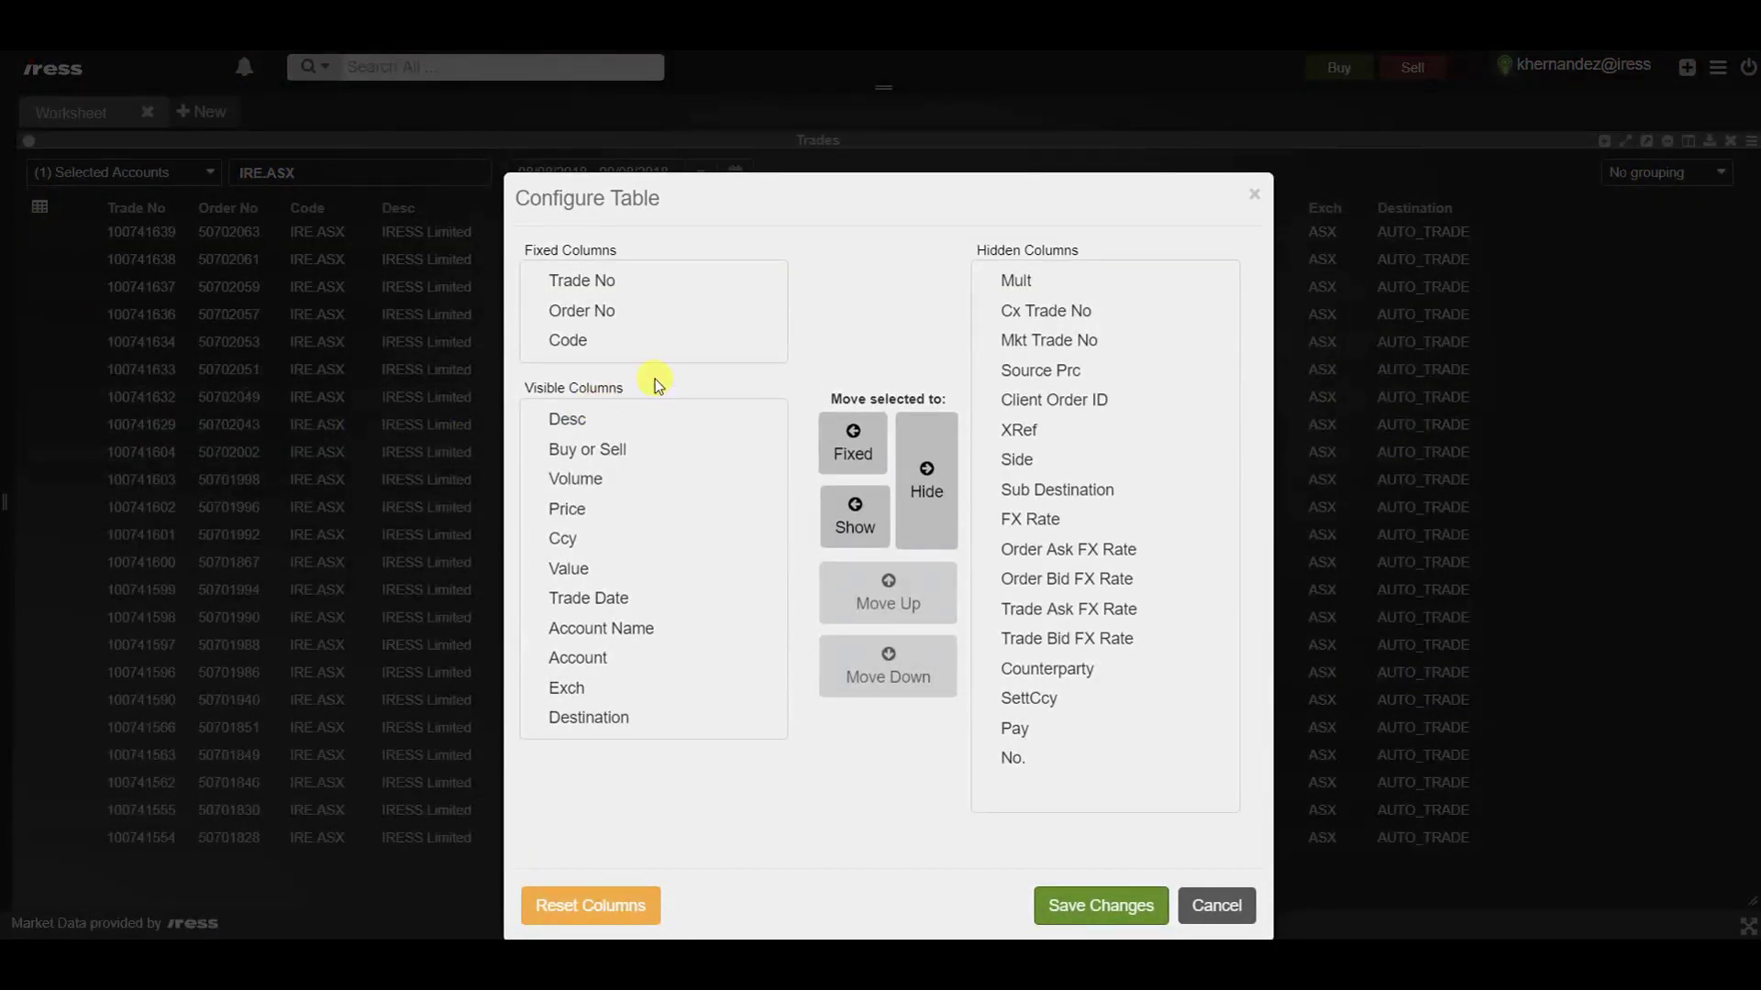
pyautogui.click(604, 420)
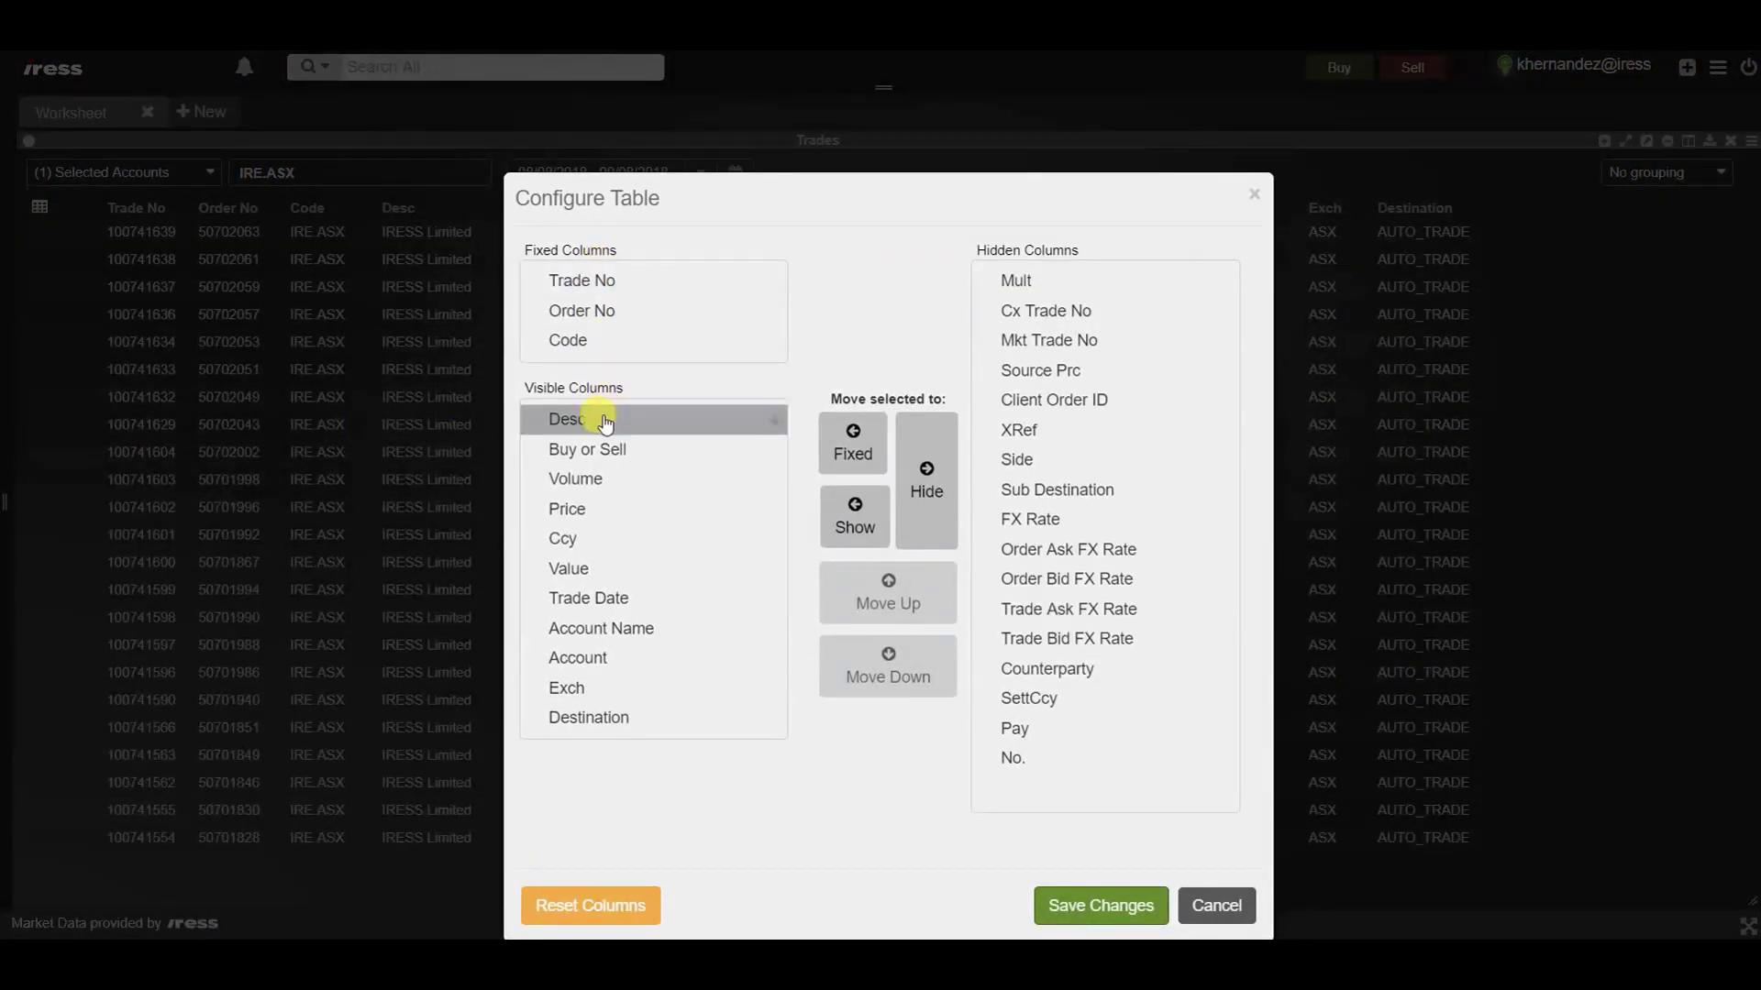
pyautogui.click(1123, 431)
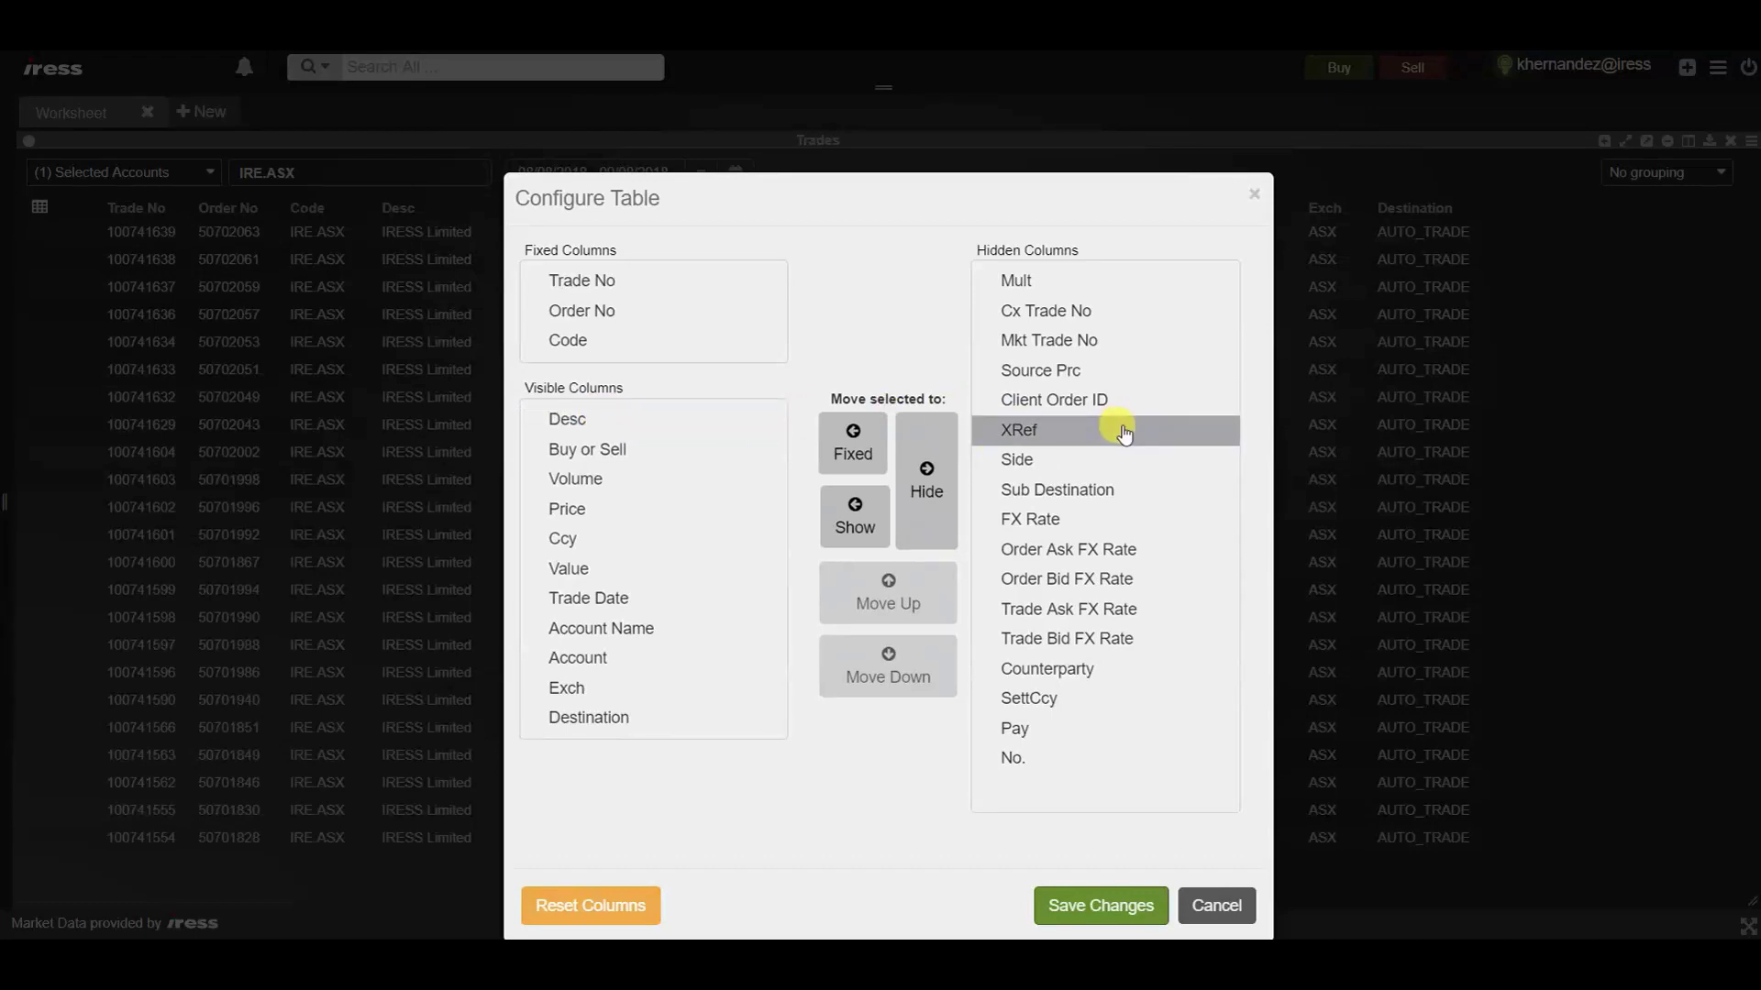
pyautogui.click(693, 315)
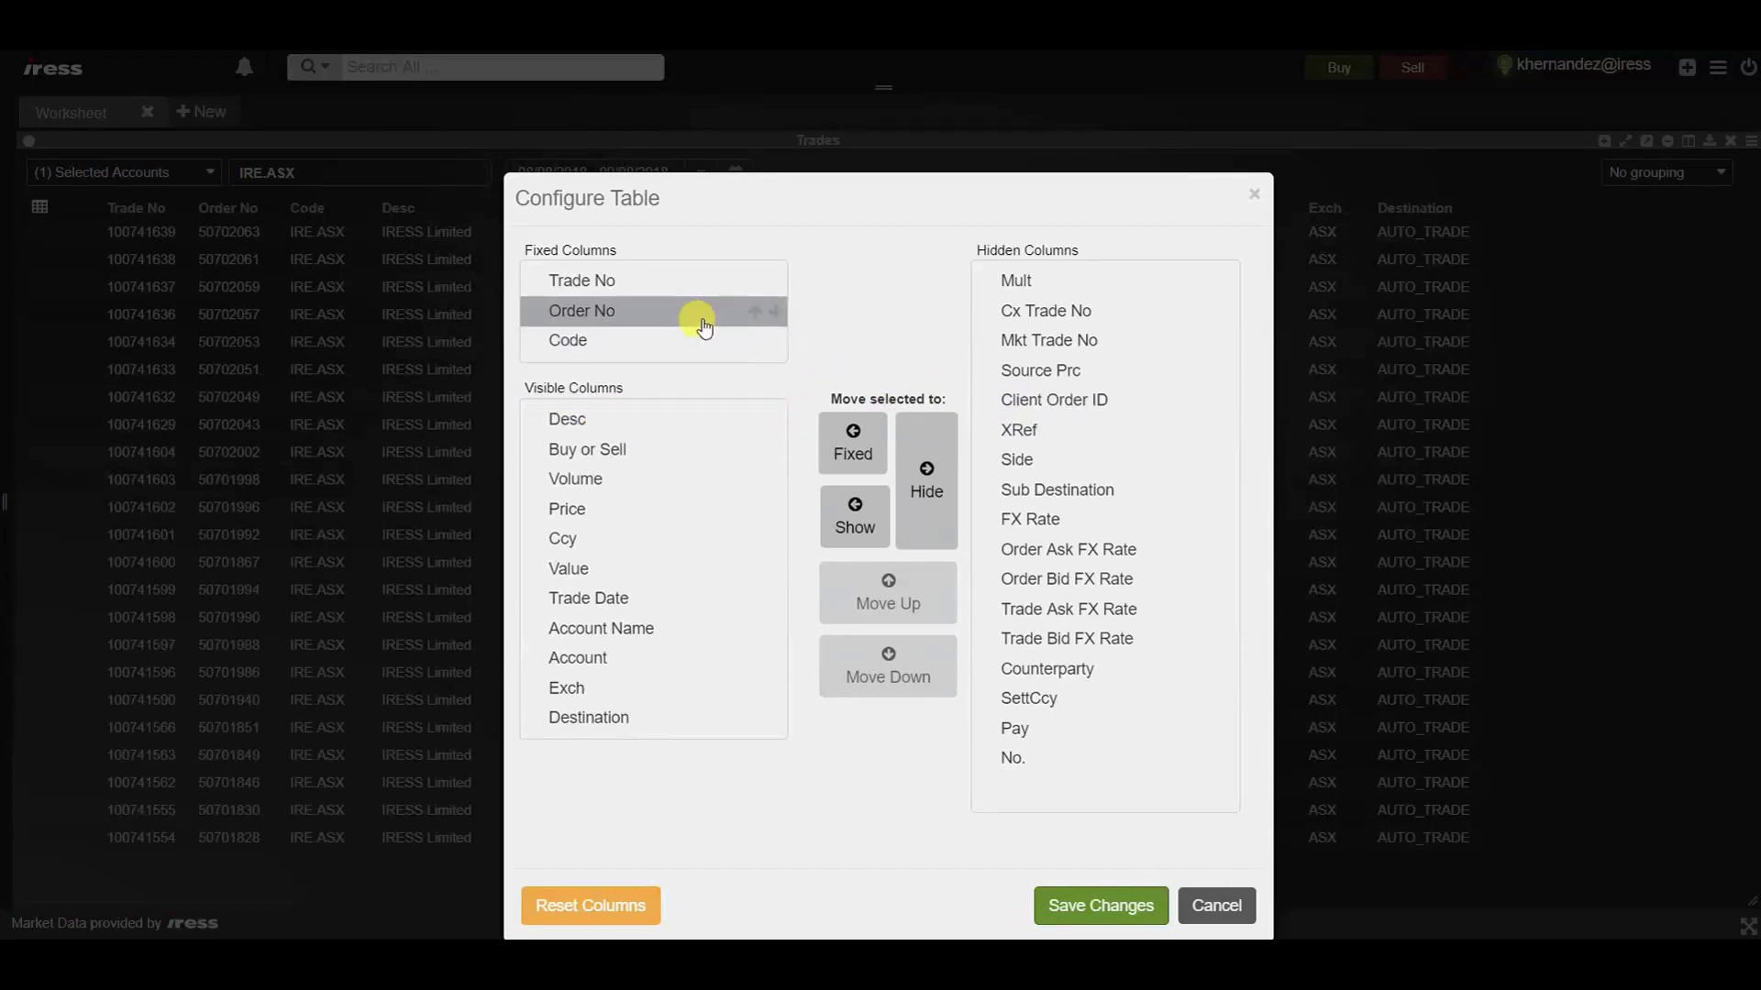